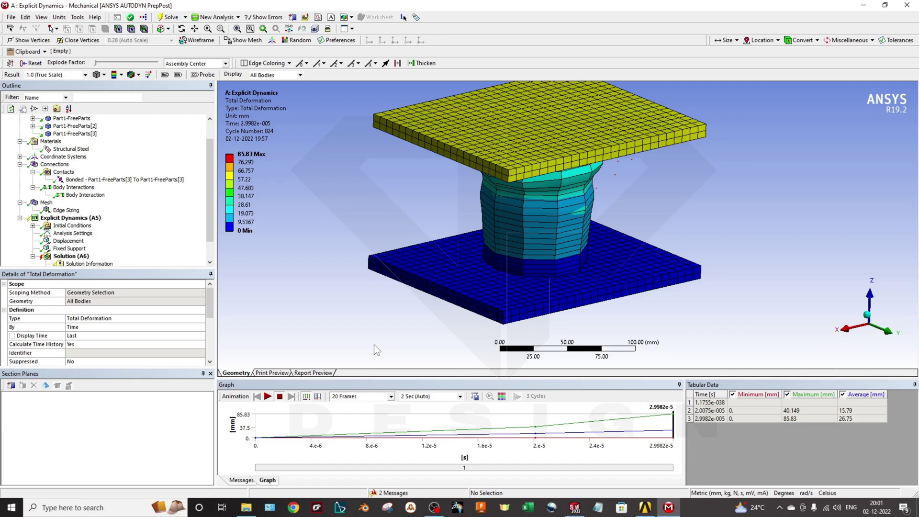
# - Examine the crushed can's total deformation result, then display the undeformed geometry of the cylinder and two plates
pyautogui.scroll(2, 398, 284)
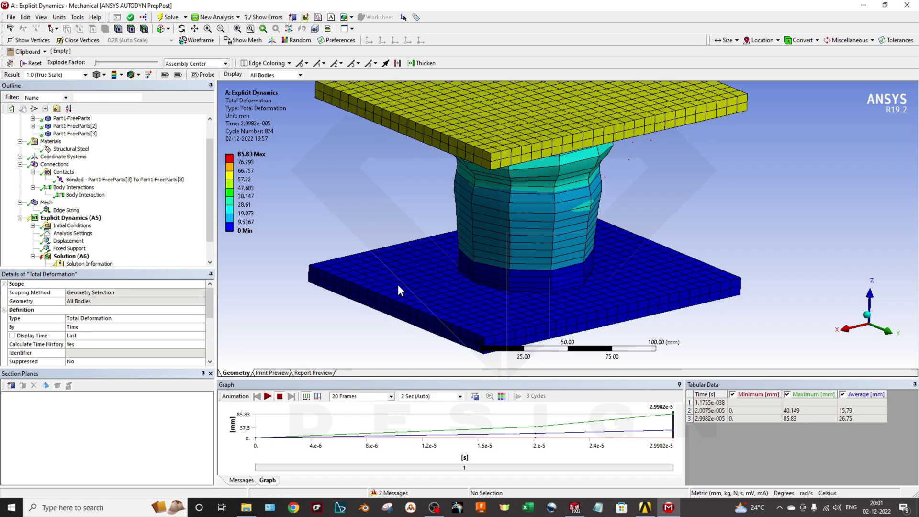
pyautogui.scroll(1, 16, 152)
pyautogui.click(52, 133)
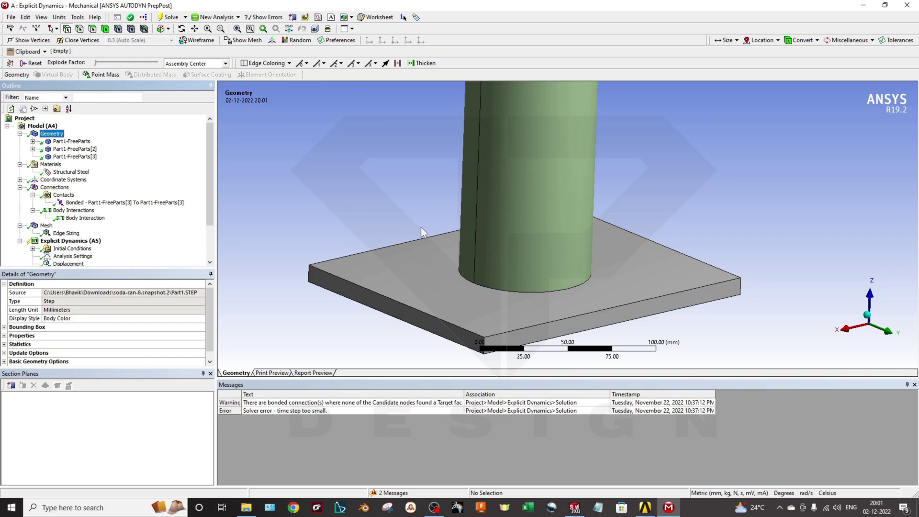
pyautogui.scroll(-4, 430, 229)
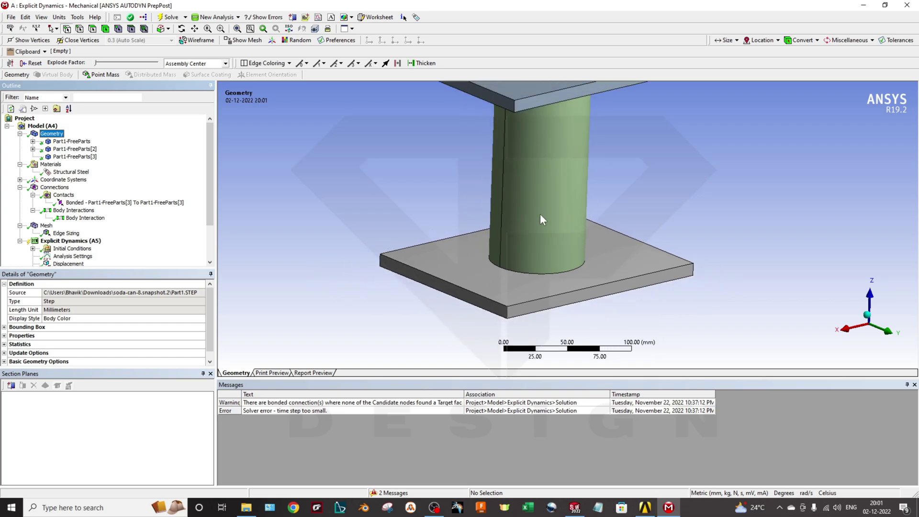
pyautogui.keyDown('ctrl'); pyautogui.moveTo(535, 237); pyautogui.dragTo(534, 247, button='middle'); pyautogui.keyUp('ctrl')
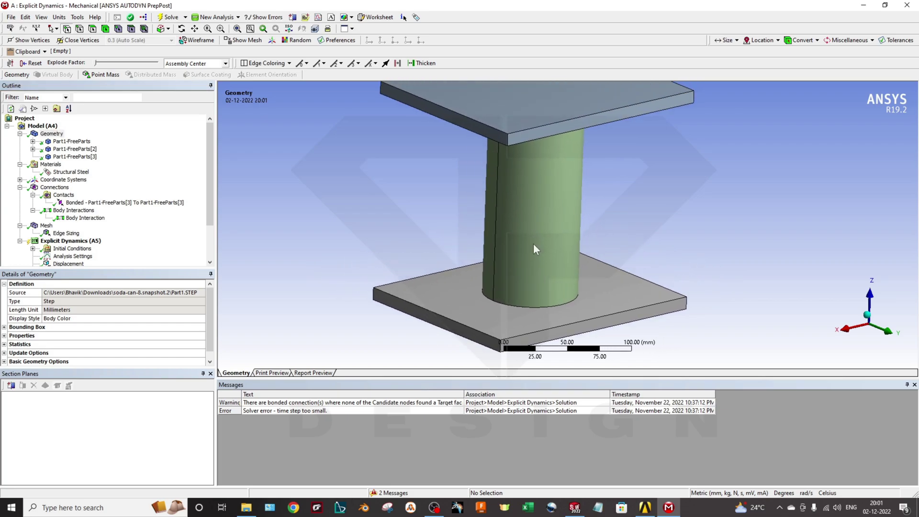
pyautogui.moveTo(492, 269); pyautogui.dragTo(460, 266, button='middle')
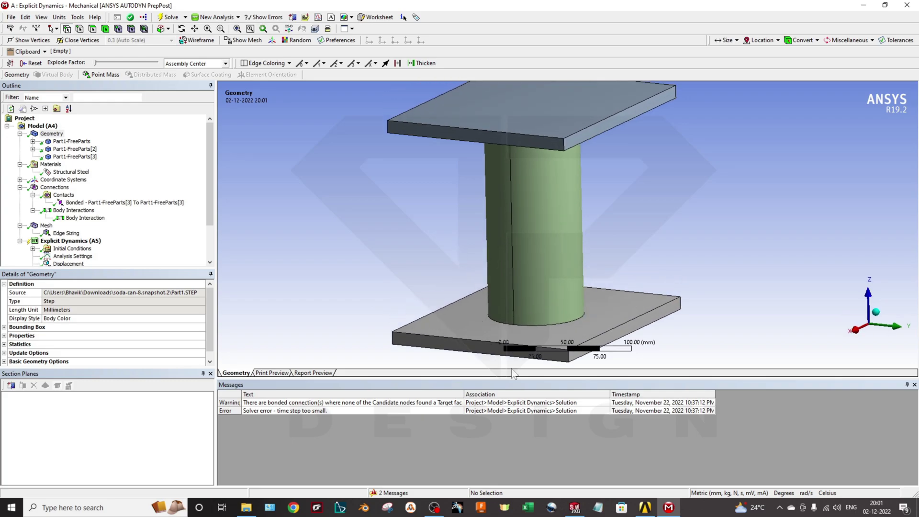
# - Switch to SolidWorks and review the extrusion settings of the hollow cylinder, Boss-Extrude2
pyautogui.click(574, 507)
pyautogui.moveTo(381, 289); pyautogui.dragTo(384, 266, button='middle')
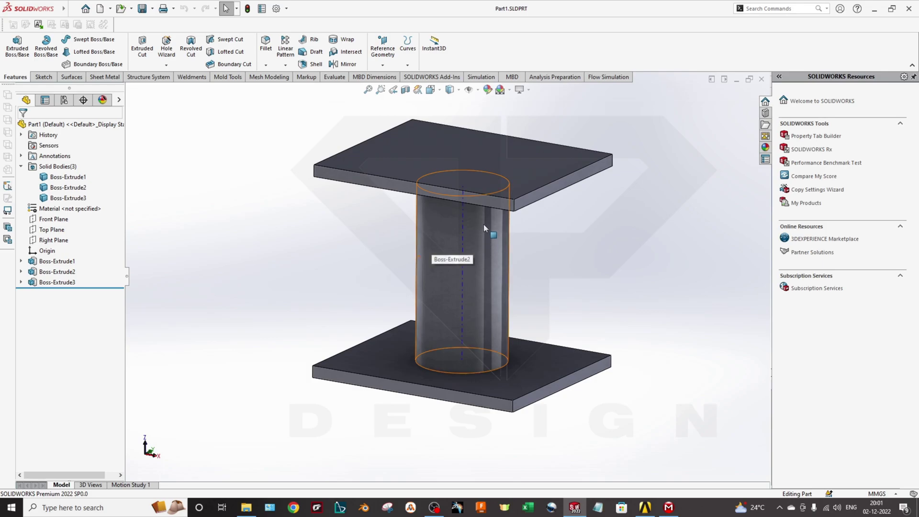
pyautogui.moveTo(409, 257); pyautogui.dragTo(354, 352, button='middle')
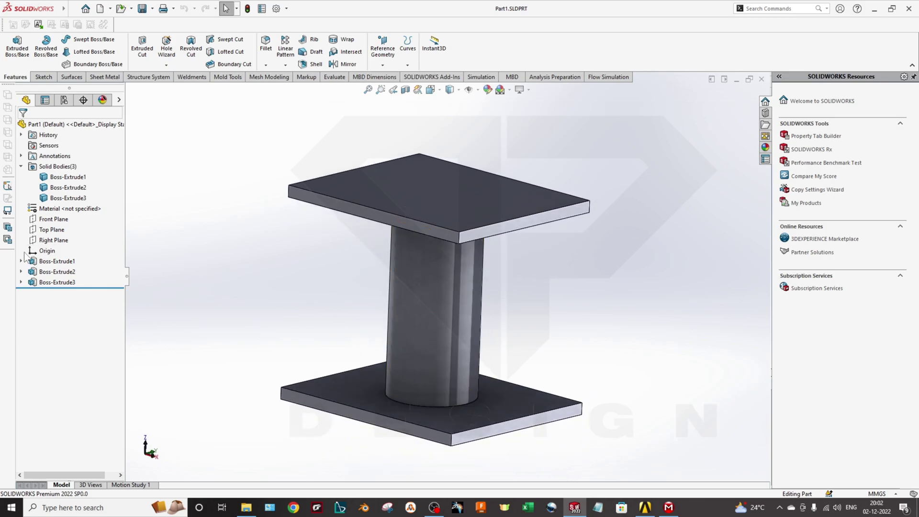
pyautogui.rightClick(56, 271)
pyautogui.click(51, 245)
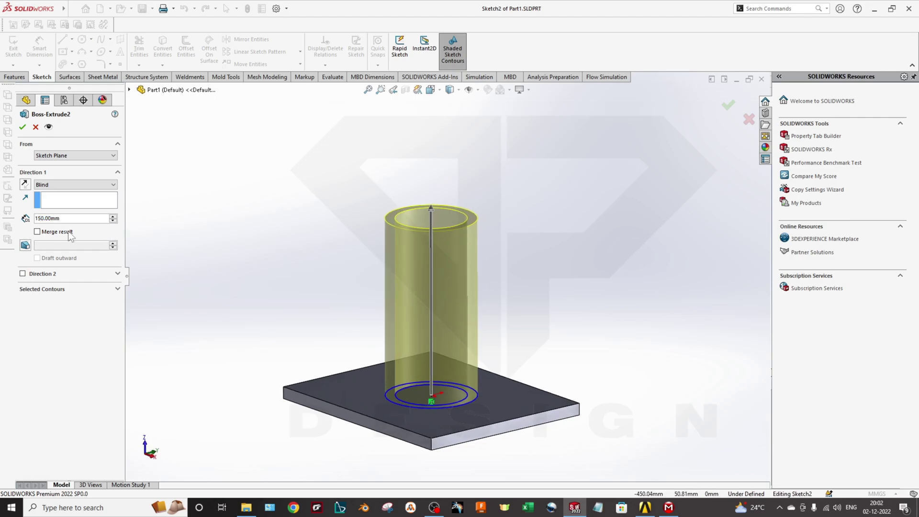
pyautogui.click(22, 127)
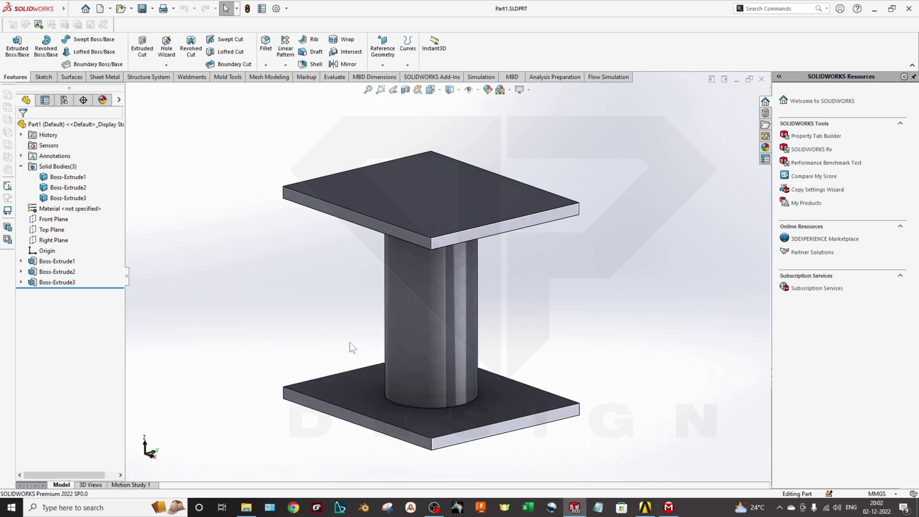
# - Highlight each of the three solid bodies in turn to identify the lower plate, cylinder and upper plate
pyautogui.keyDown('ctrl'); pyautogui.moveTo(357, 324); pyautogui.dragTo(352, 304, button='middle'); pyautogui.keyUp('ctrl')
pyautogui.click(67, 176)
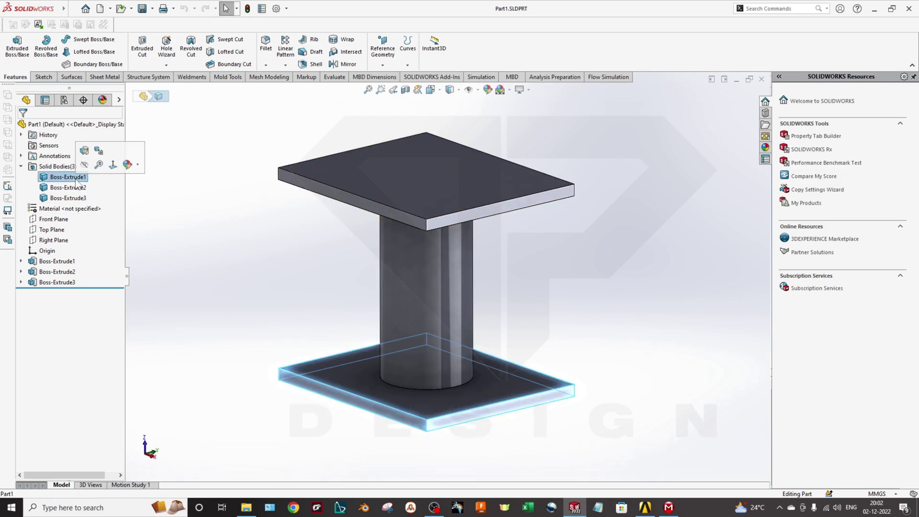
pyautogui.keyDown('ctrl'); pyautogui.click(67, 187); pyautogui.keyUp('ctrl')
pyautogui.keyDown('ctrl'); pyautogui.click(67, 198); pyautogui.keyUp('ctrl')
pyautogui.click(234, 253)
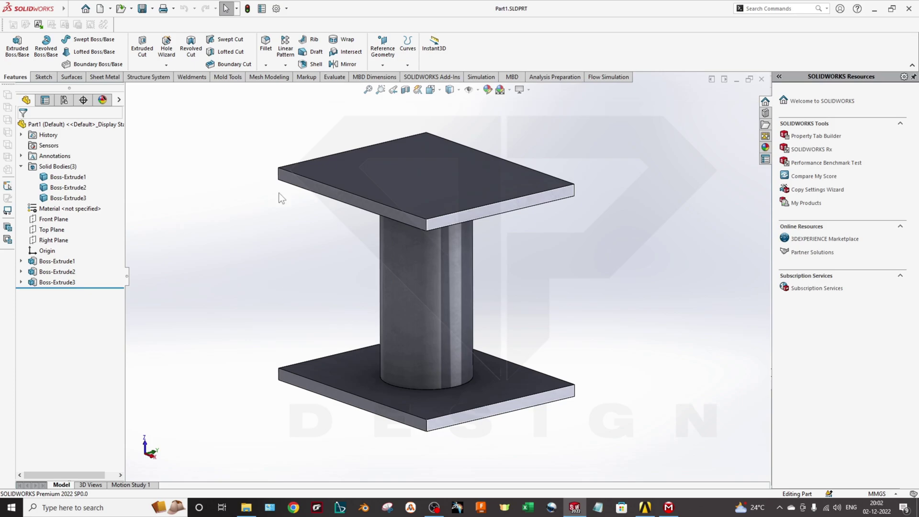
# - Export the part as Part1.STEP in STEP AP214 format and close SolidWorks
pyautogui.click(153, 9)
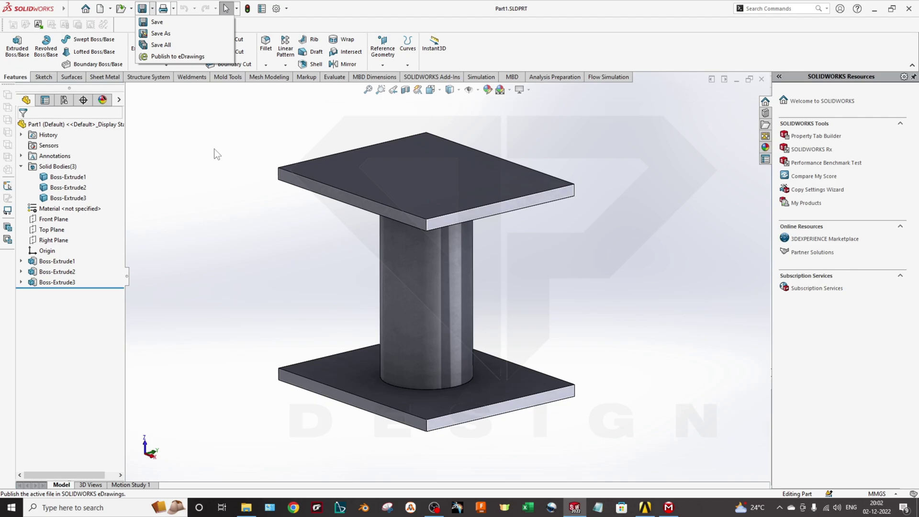
pyautogui.click(173, 33)
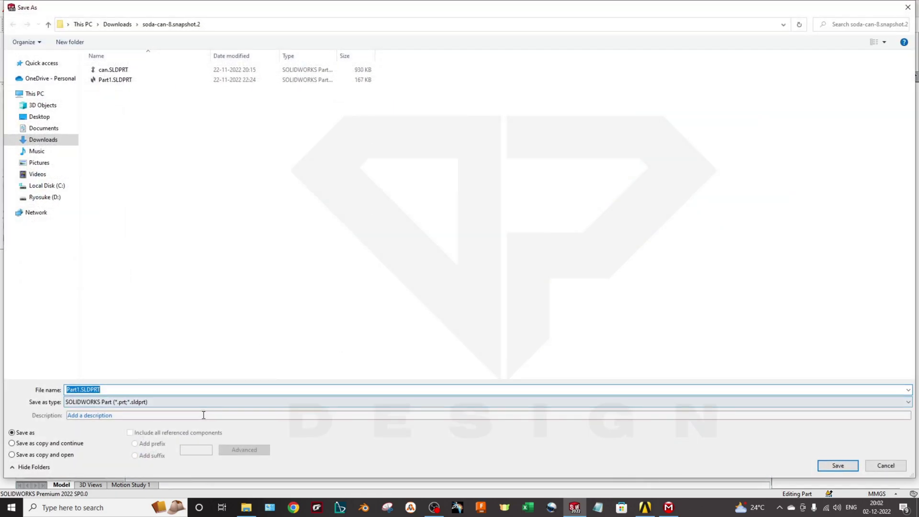
pyautogui.click(182, 402)
pyautogui.click(191, 376)
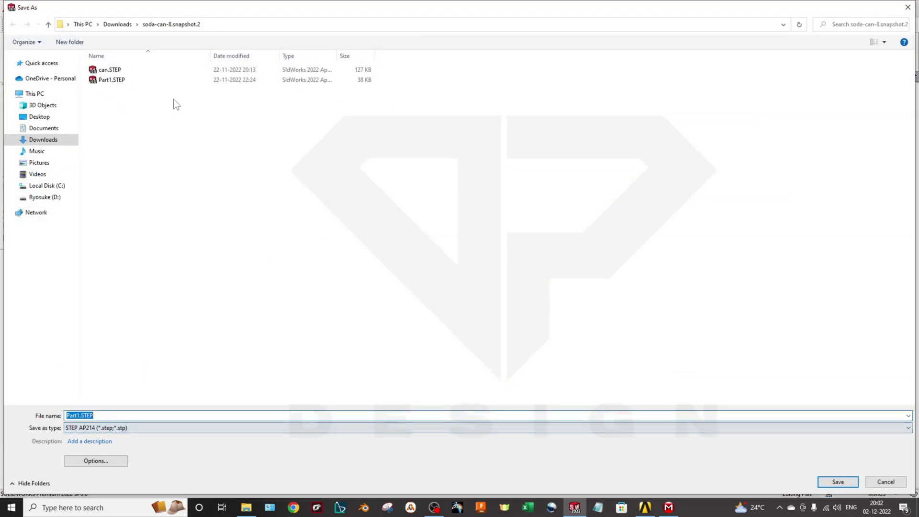
pyautogui.click(837, 482)
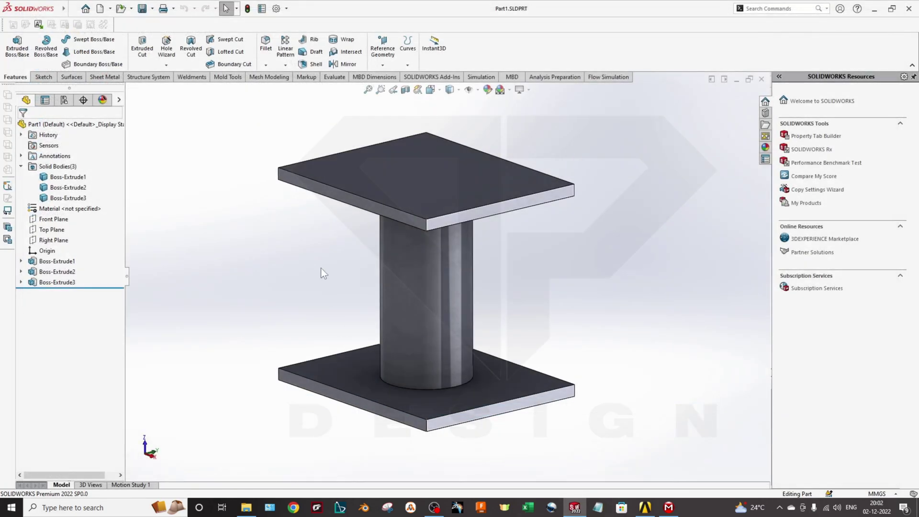
pyautogui.moveTo(474, 366); pyautogui.dragTo(509, 226, button='middle')
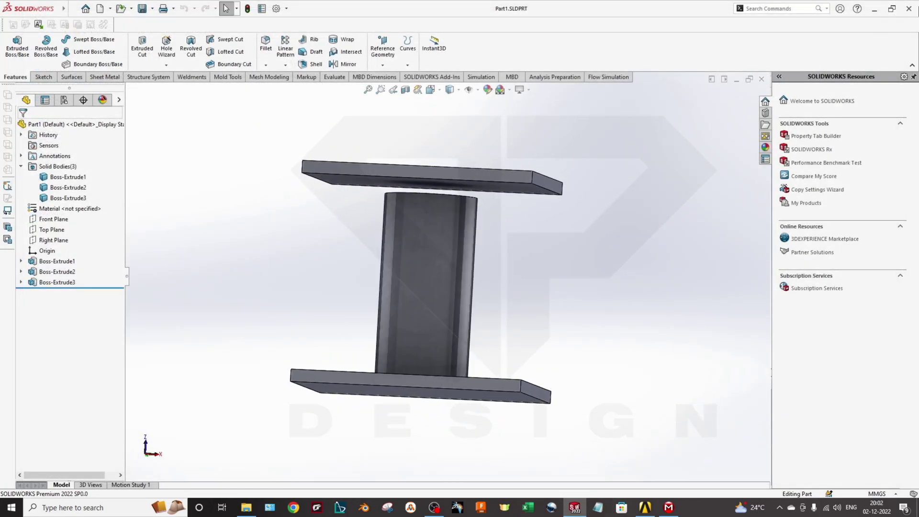
pyautogui.click(909, 9)
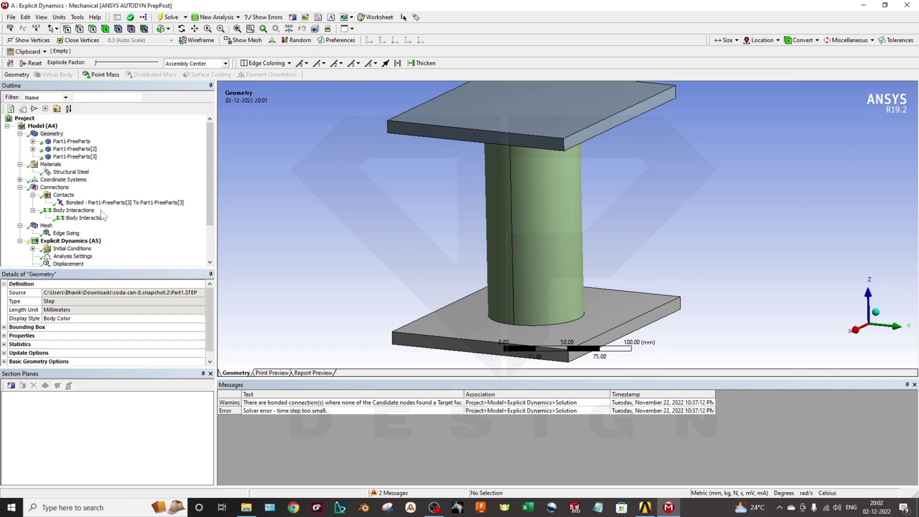
# - Switch to ANSYS Workbench and open the Engineering Data of the Explicit Dynamics system for editing
pyautogui.click(53, 134)
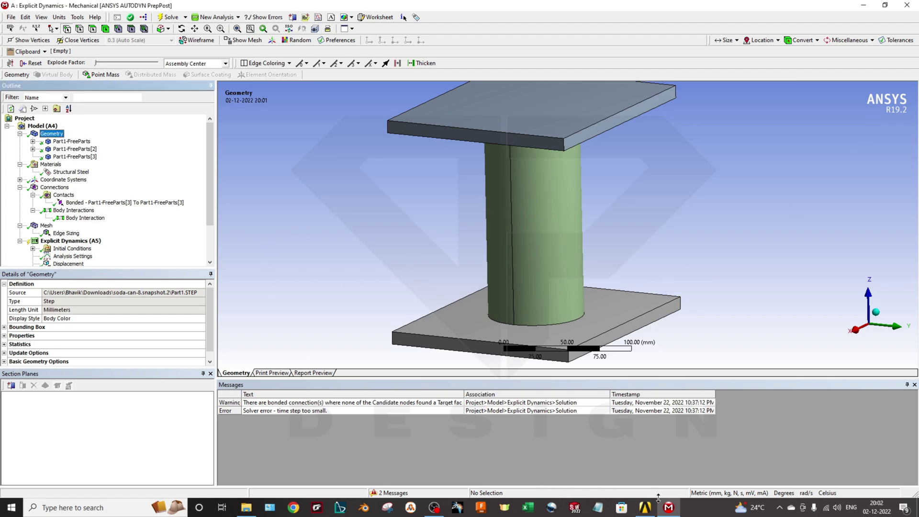
pyautogui.click(644, 508)
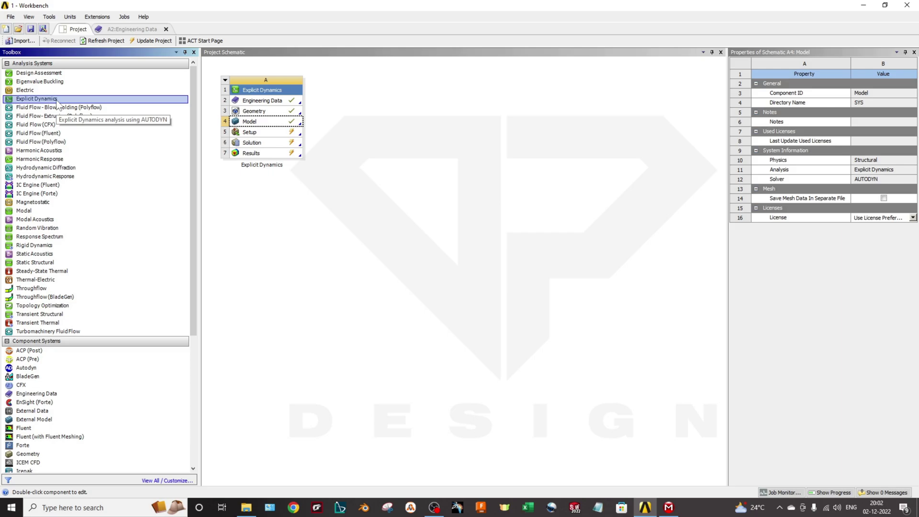
pyautogui.click(140, 99)
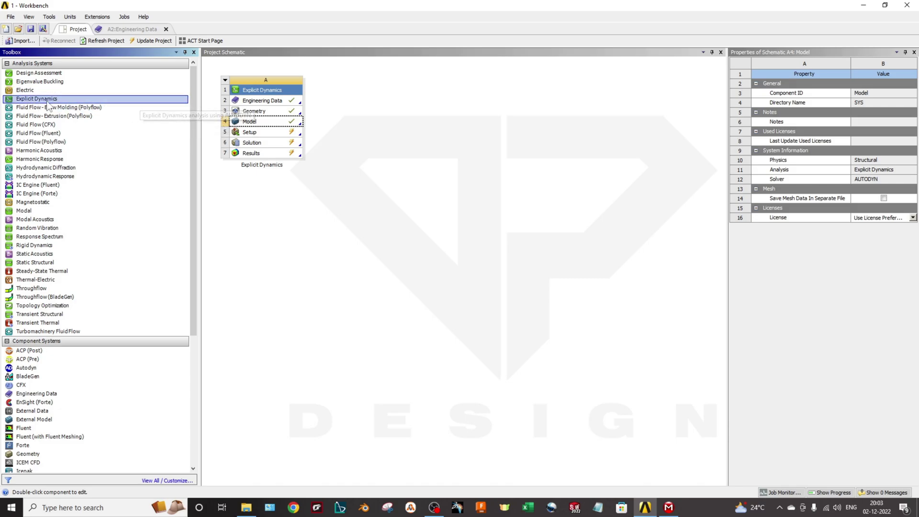
pyautogui.click(266, 102)
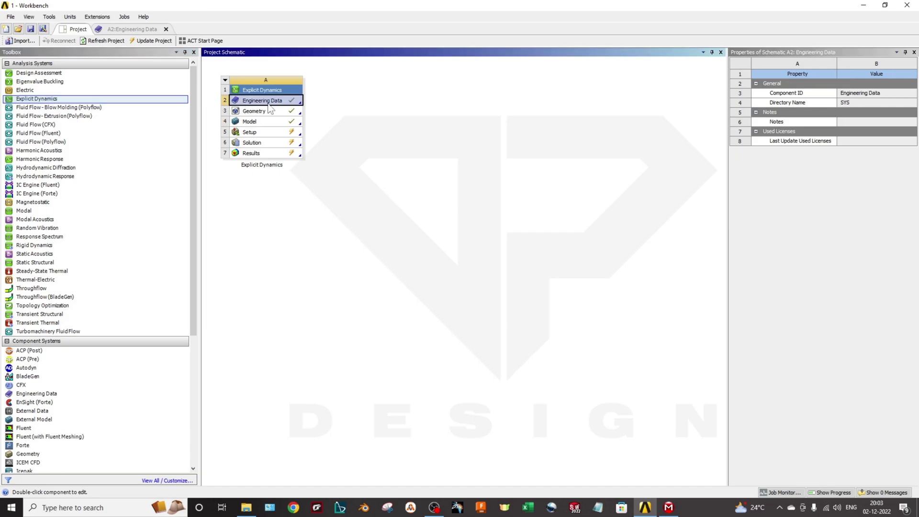
pyautogui.rightClick(269, 108)
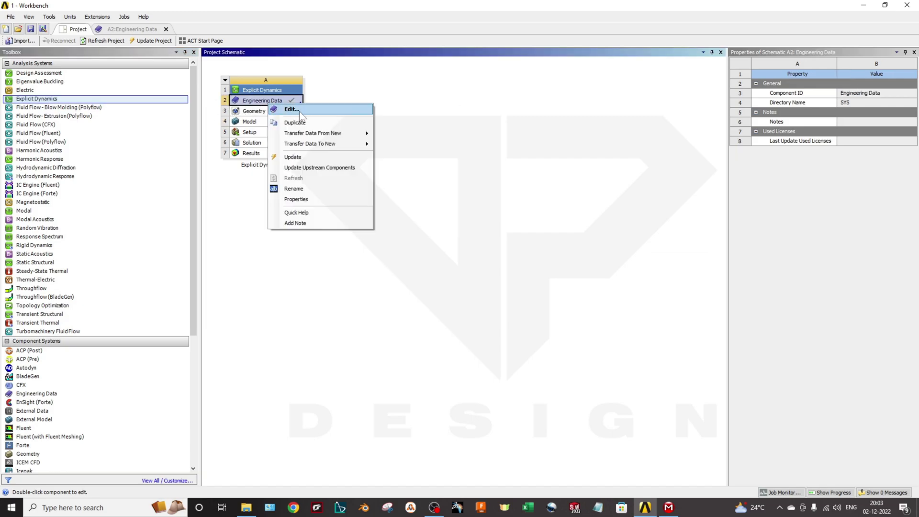
pyautogui.click(283, 111)
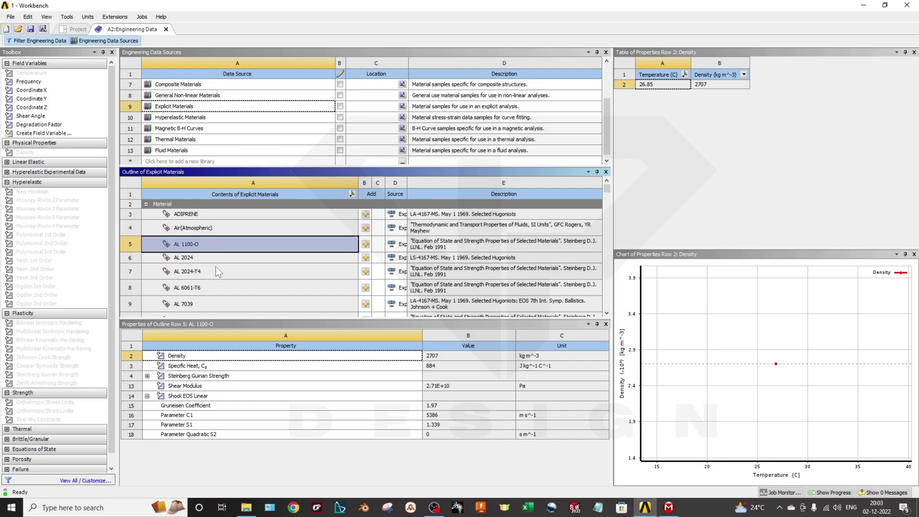
# - Browse the materials in the Explicit Materials library and return to the project schematic
pyautogui.click(183, 116)
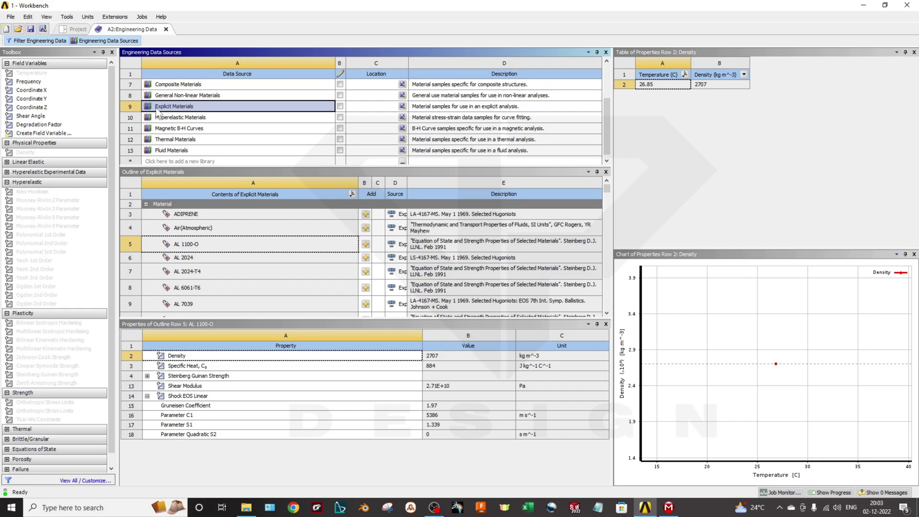
pyautogui.scroll(-5, 192, 275)
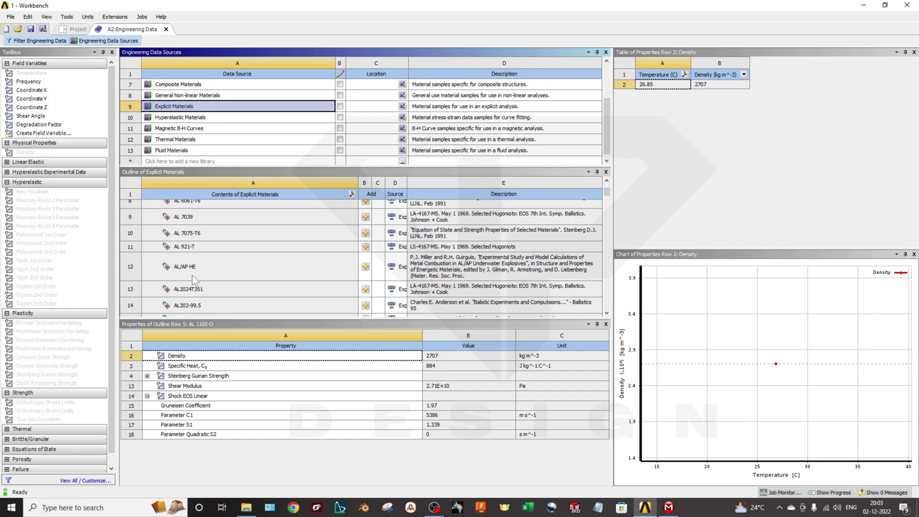
pyautogui.scroll(5, 315, 269)
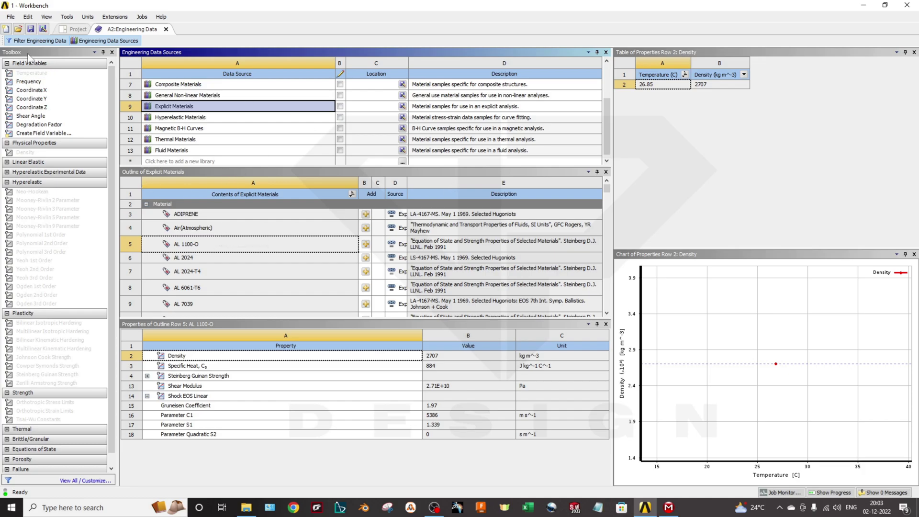
pyautogui.click(74, 30)
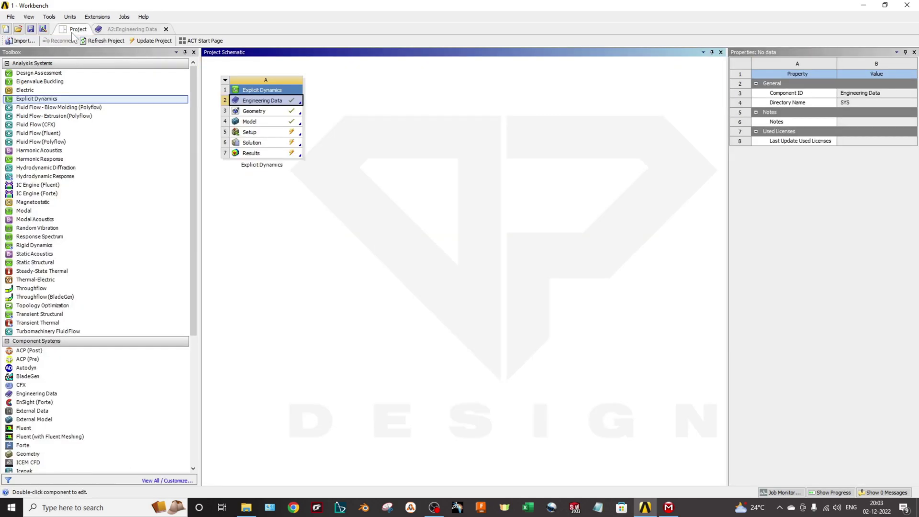
# - Review the Geometry cell's properties and the files offered for replacing the geometry, without choosing one
pyautogui.click(291, 113)
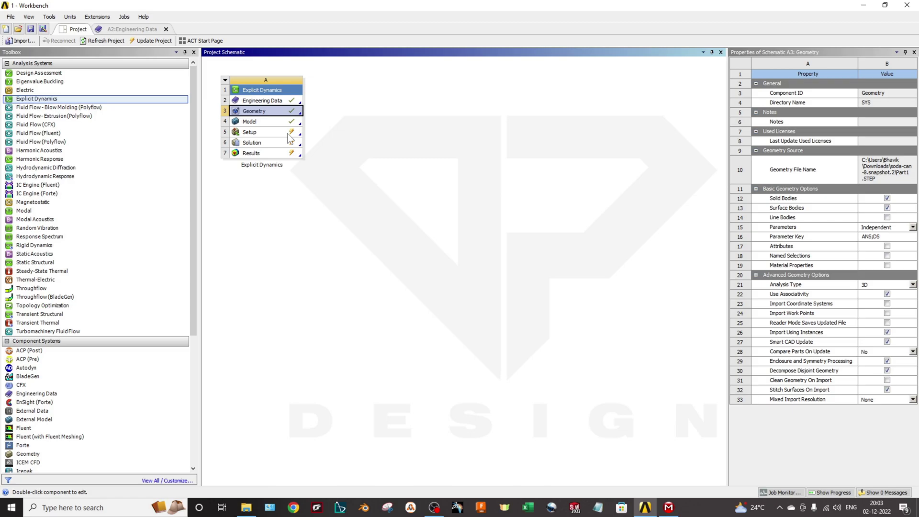
pyautogui.rightClick(269, 112)
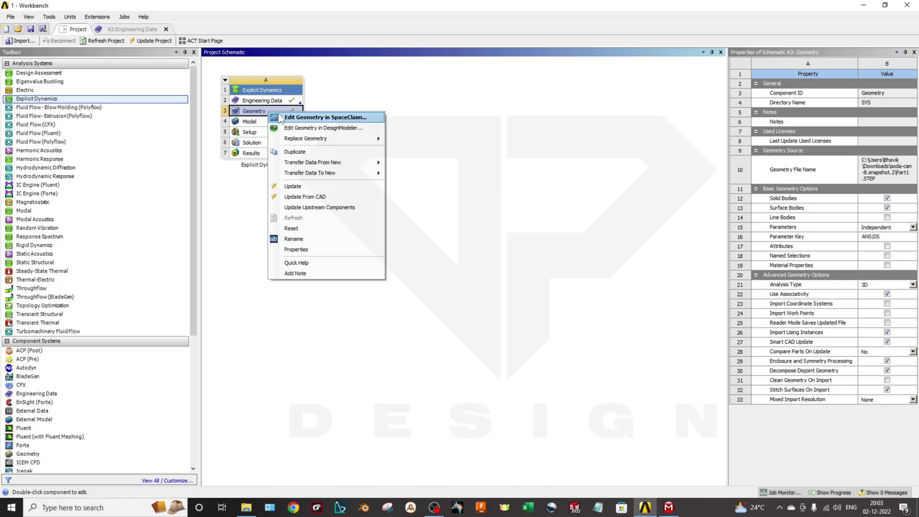
pyautogui.click(242, 116)
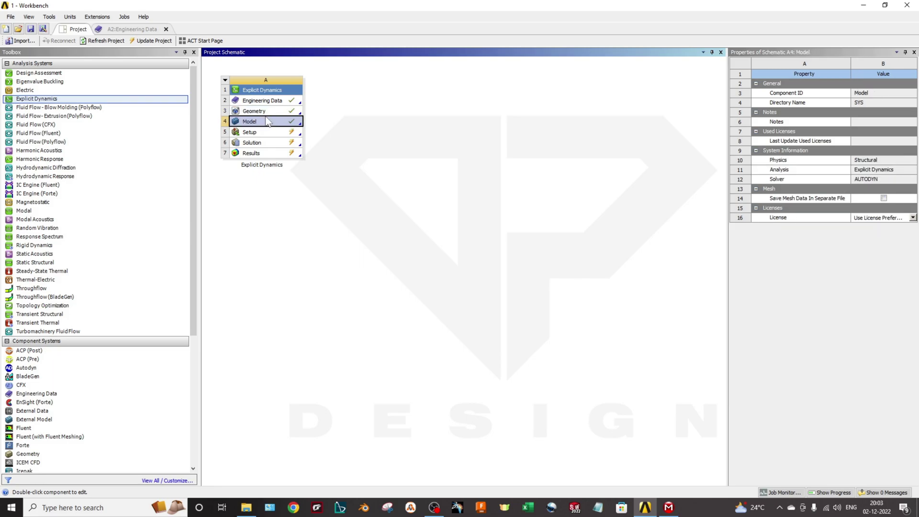
pyautogui.rightClick(268, 123)
pyautogui.rightClick(277, 112)
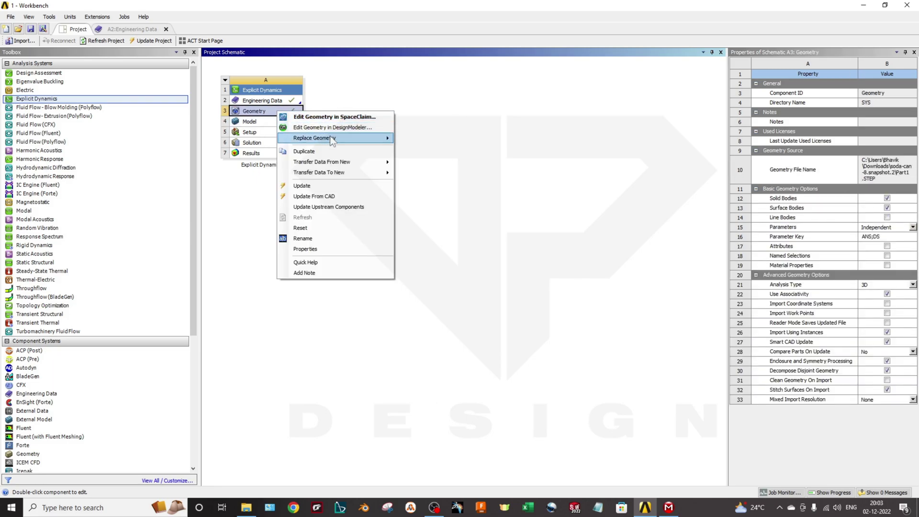
pyautogui.moveTo(332, 139)
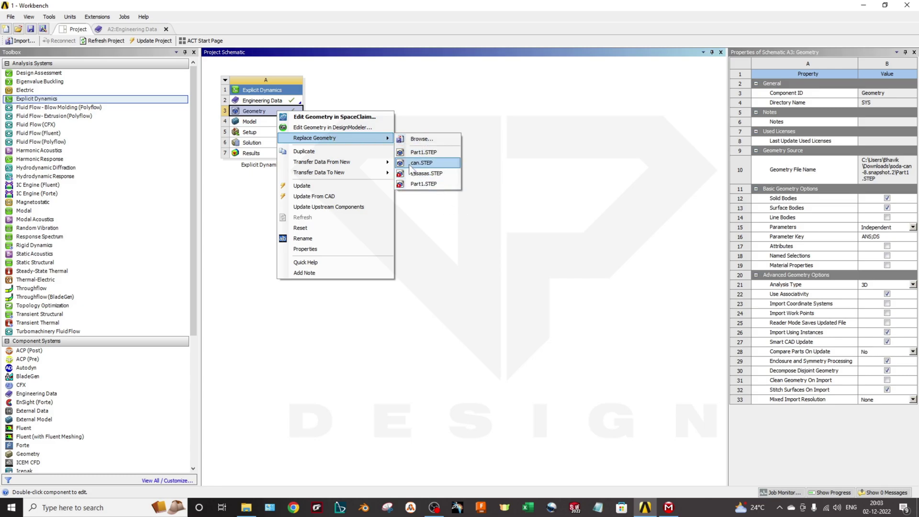
pyautogui.click(260, 123)
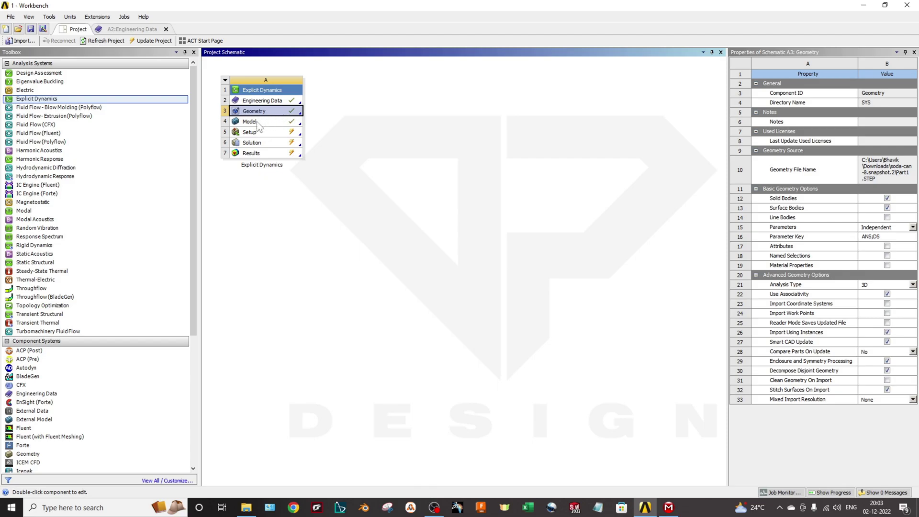
# - Switch to ANSYS Mechanical and inspect the imported can and plate geometry from a near-side view
pyautogui.click(668, 506)
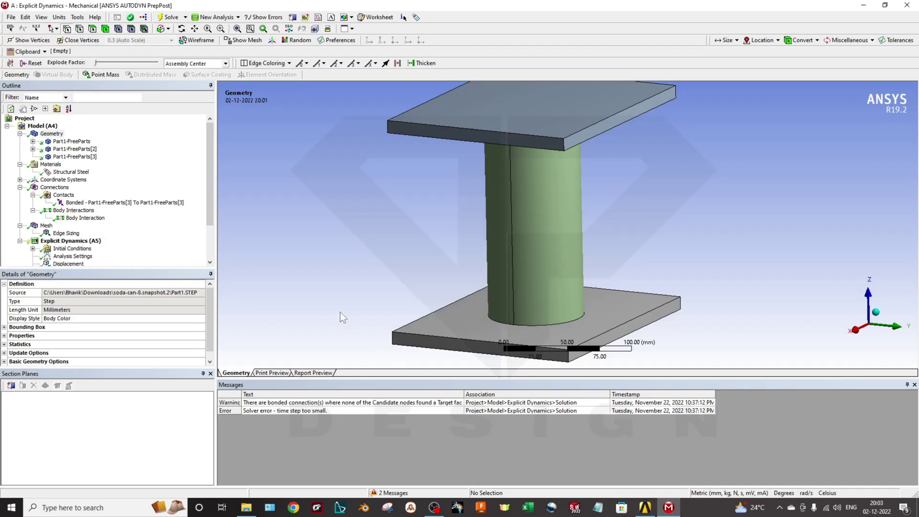
pyautogui.moveTo(351, 303); pyautogui.dragTo(367, 289, button='middle')
pyautogui.keyDown('ctrl'); pyautogui.moveTo(433, 217); pyautogui.dragTo(436, 245, button='middle'); pyautogui.keyUp('ctrl')
pyautogui.click(57, 135)
pyautogui.moveTo(483, 191); pyautogui.dragTo(471, 222, button='middle')
pyautogui.moveTo(521, 275); pyautogui.dragTo(511, 302, button='middle')
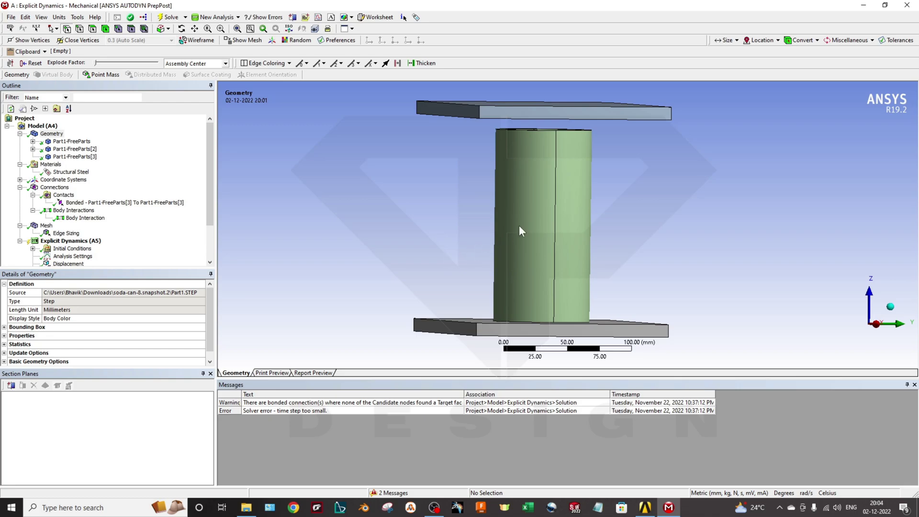
# - Inspect the lower plate and its part details from several angles in the model
pyautogui.click(72, 141)
pyautogui.moveTo(481, 328); pyautogui.dragTo(475, 324, button='middle')
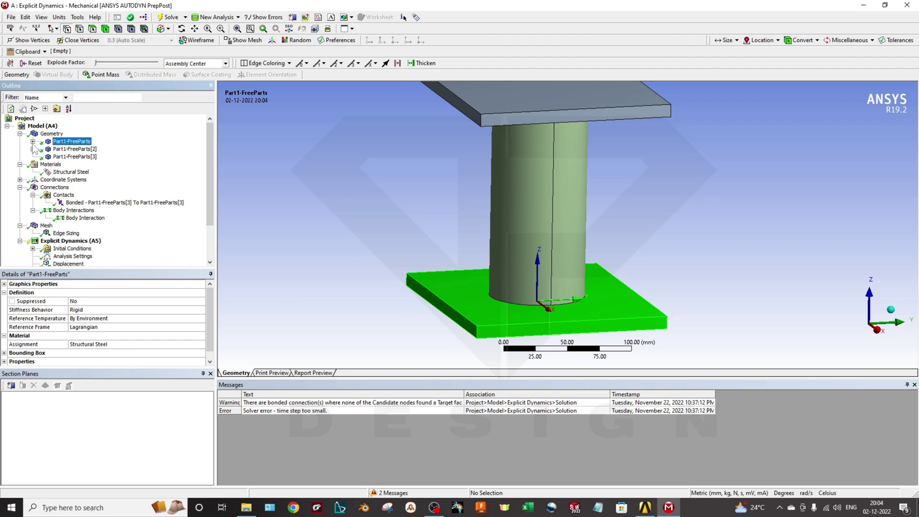
pyautogui.doubleClick(86, 142)
pyautogui.click(32, 141)
pyautogui.keyDown('ctrl'); pyautogui.moveTo(496, 303); pyautogui.dragTo(520, 299, button='middle'); pyautogui.keyUp('ctrl')
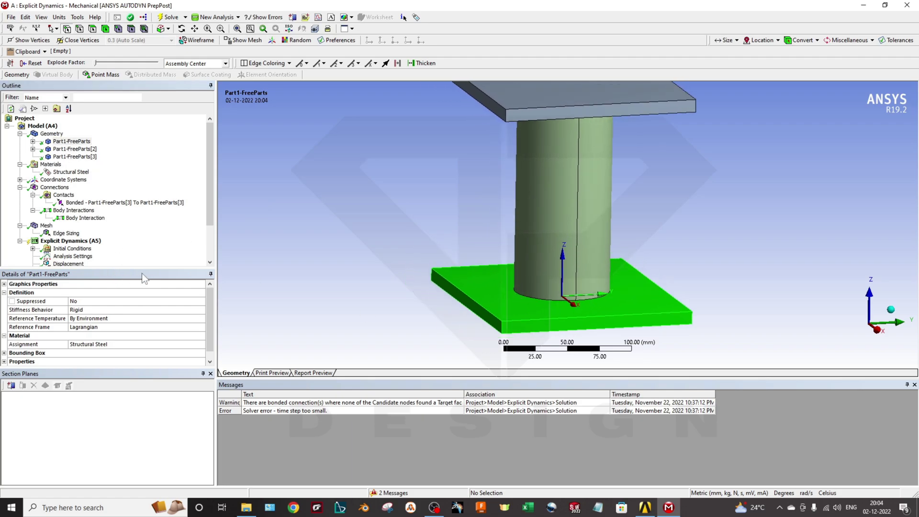
pyautogui.click(73, 149)
pyautogui.click(70, 143)
pyautogui.moveTo(451, 314); pyautogui.dragTo(475, 320, button='middle')
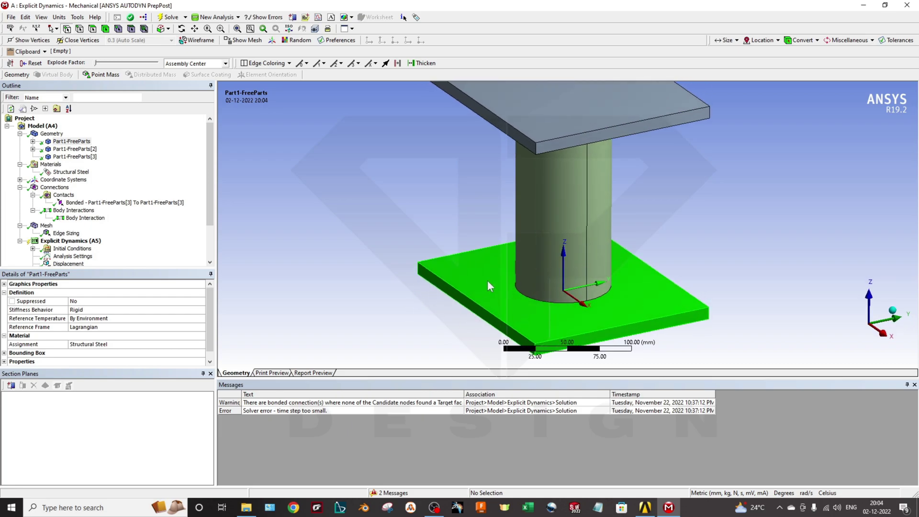
pyautogui.moveTo(571, 295); pyautogui.dragTo(461, 317, button='middle')
# - Set the lower plate's stiffness behavior to Rigid
pyautogui.click(83, 310)
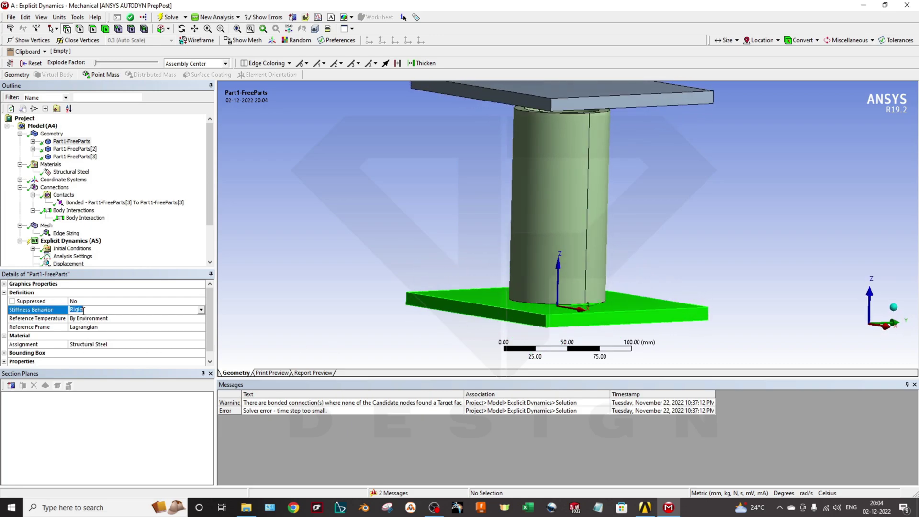
pyautogui.click(202, 310)
pyautogui.click(194, 326)
# - Check the options offered for the lower plate's material assignment
pyautogui.click(110, 344)
pyautogui.click(201, 344)
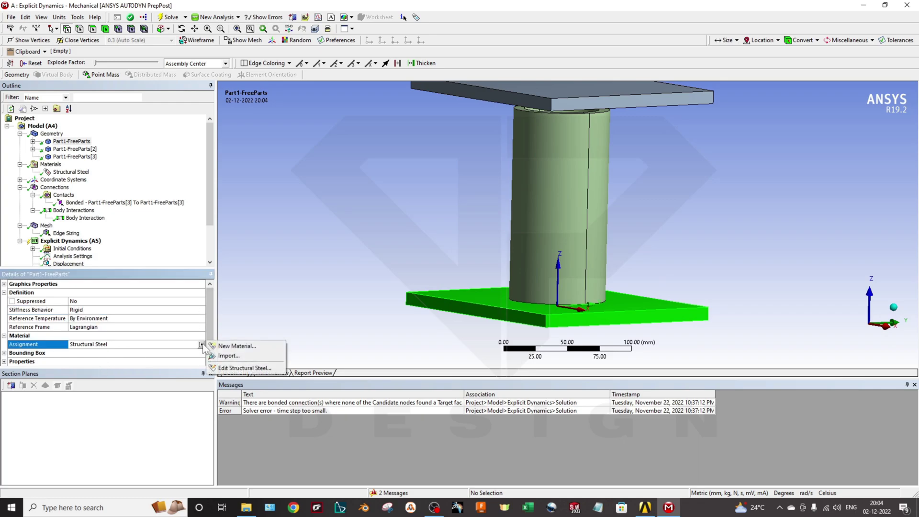
pyautogui.click(131, 344)
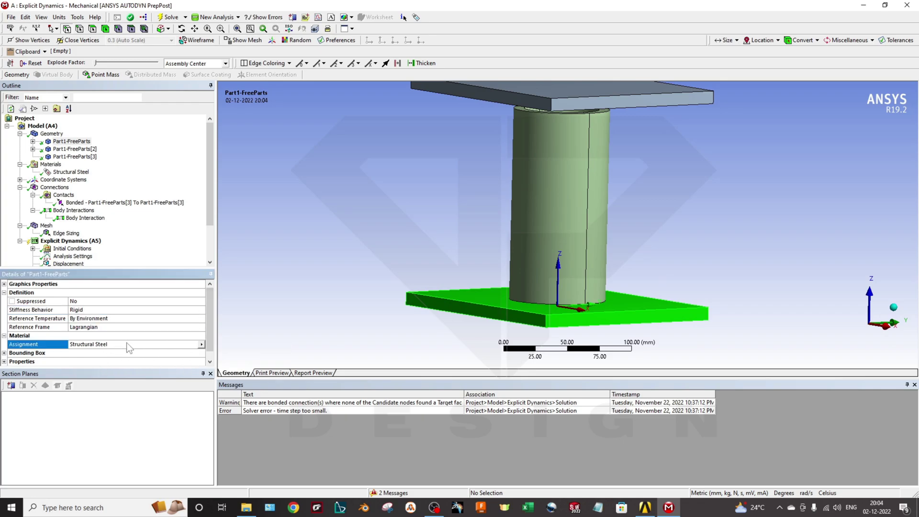
pyautogui.click(201, 344)
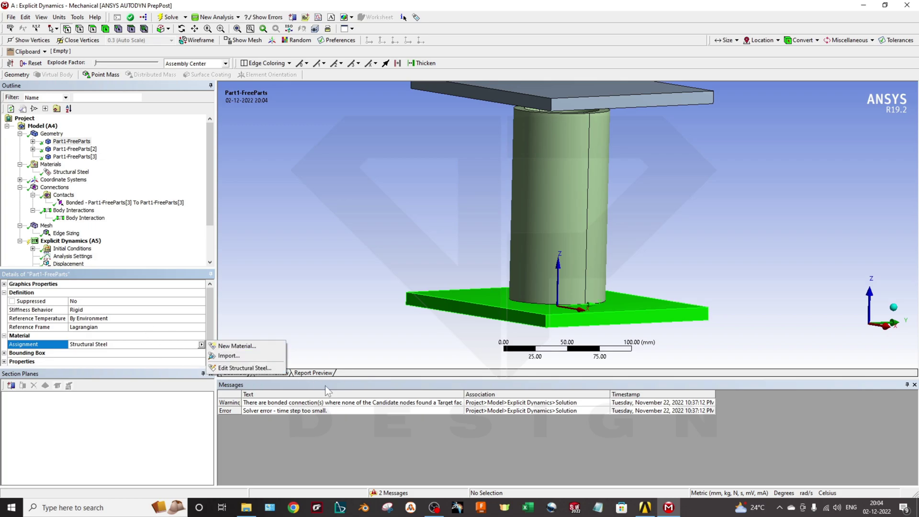
pyautogui.click(177, 348)
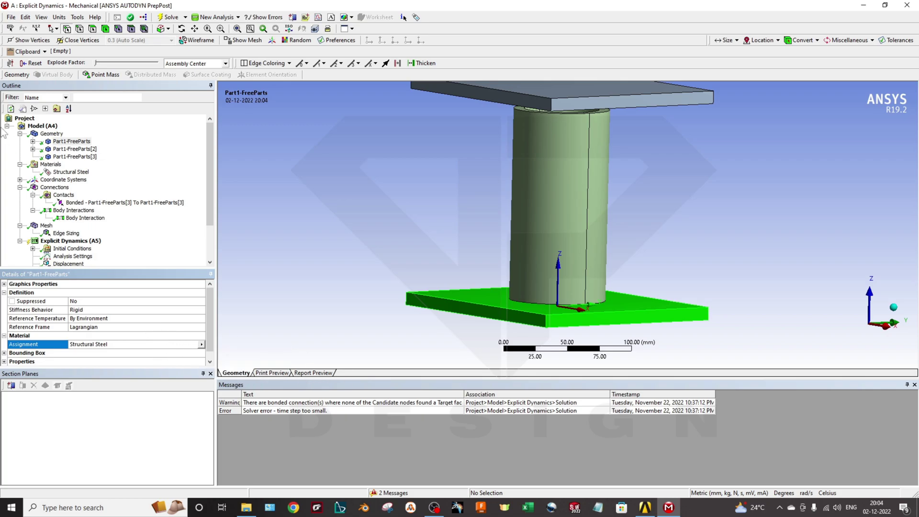
# - Select the upper plate, Part1-FreeParts[2], and set its stiffness behavior to Rigid
pyautogui.click(72, 149)
pyautogui.moveTo(558, 206)
pyautogui.mouseDown(button='middle')
pyautogui.moveTo(551, 165)
pyautogui.moveTo(566, 204)
pyautogui.mouseUp(button='middle')
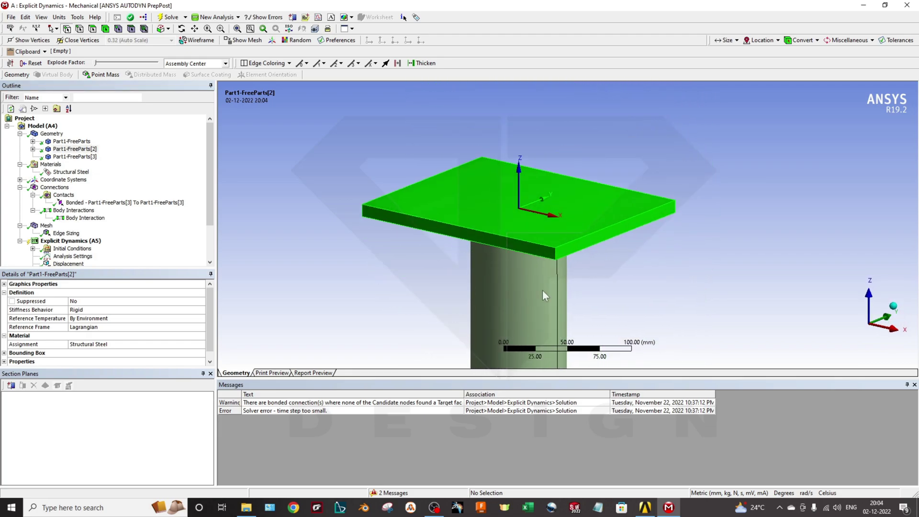
pyautogui.click(74, 149)
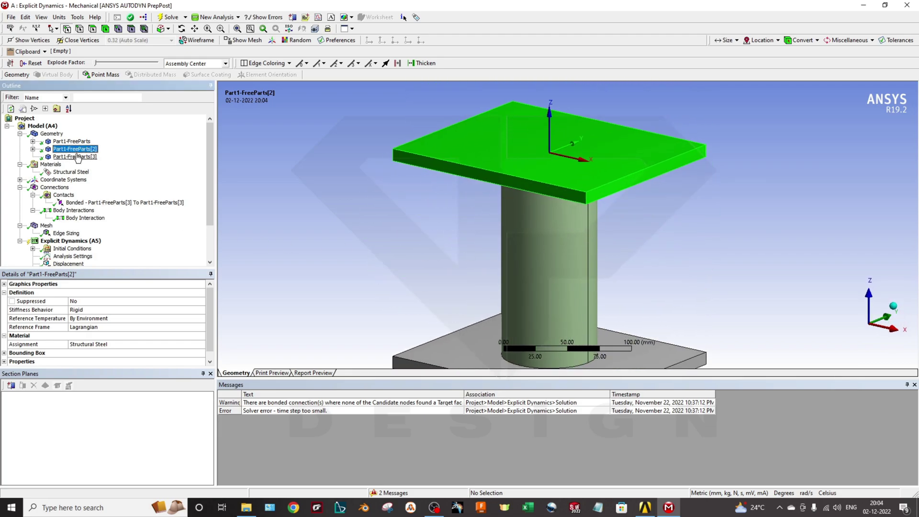
pyautogui.click(91, 310)
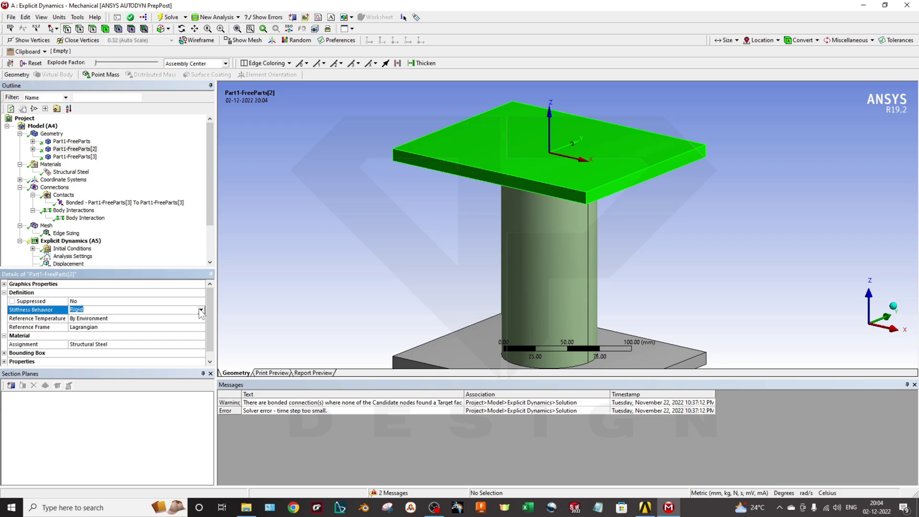
pyautogui.click(201, 309)
pyautogui.click(175, 327)
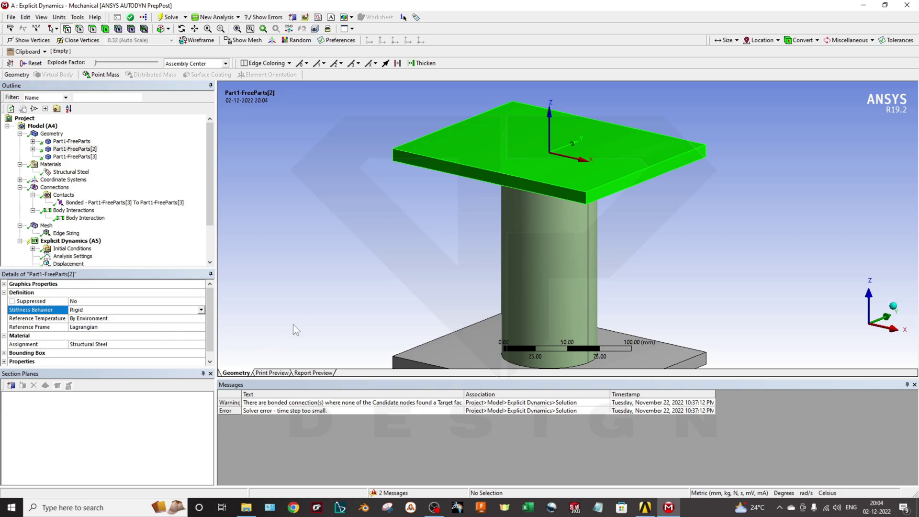
# - Select the can body, Part1-FreeParts[3], and set its stiffness behavior to Flexible
pyautogui.click(74, 149)
pyautogui.click(75, 156)
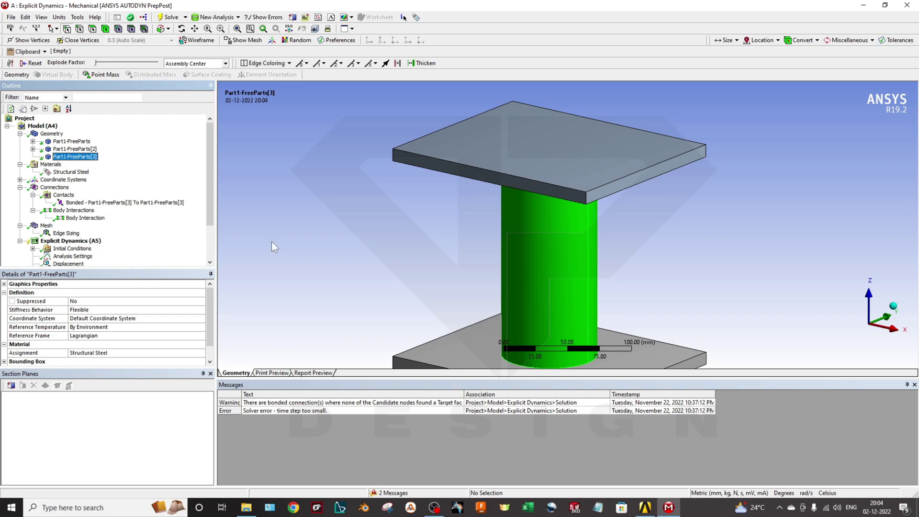
pyautogui.moveTo(437, 297); pyautogui.dragTo(470, 291, button='middle')
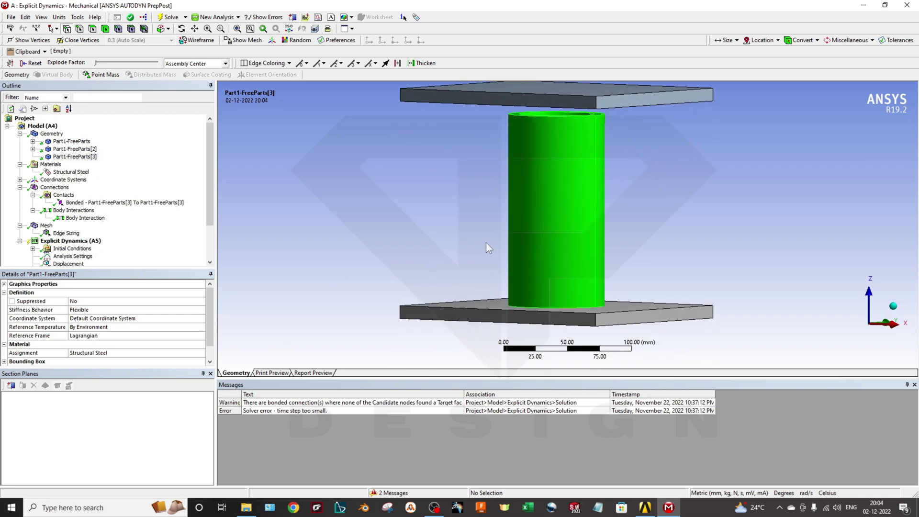
pyautogui.keyDown('ctrl'); pyautogui.moveTo(486, 242); pyautogui.dragTo(485, 247, button='middle'); pyautogui.keyUp('ctrl')
pyautogui.click(111, 328)
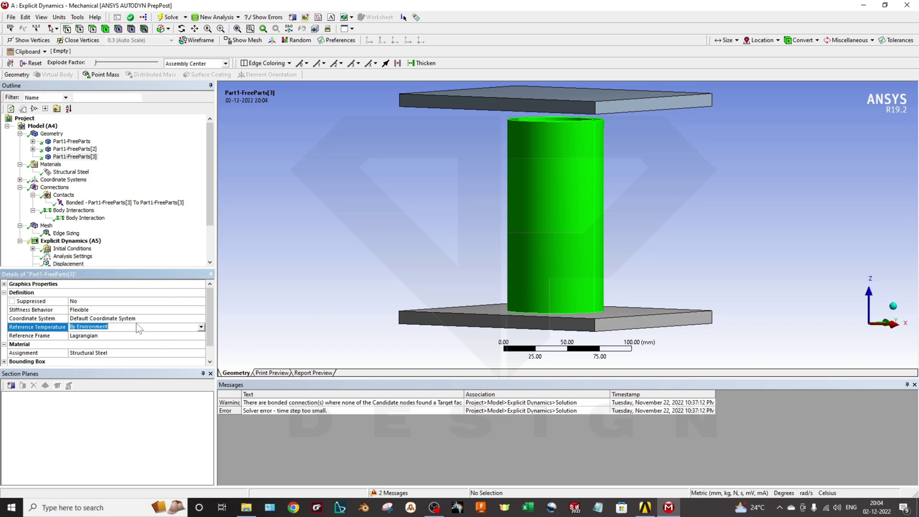
pyautogui.click(140, 310)
pyautogui.click(200, 312)
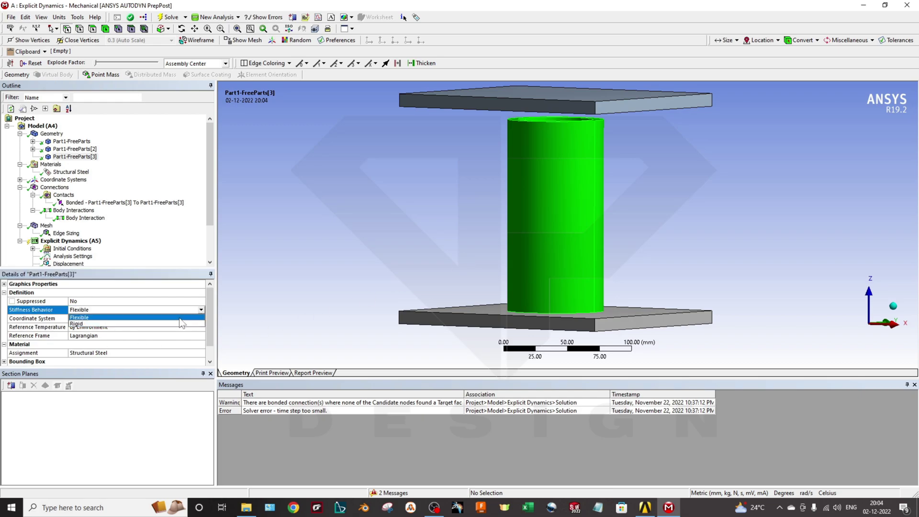
pyautogui.click(178, 318)
# - Check the options offered for the can body's material assignment
pyautogui.click(116, 342)
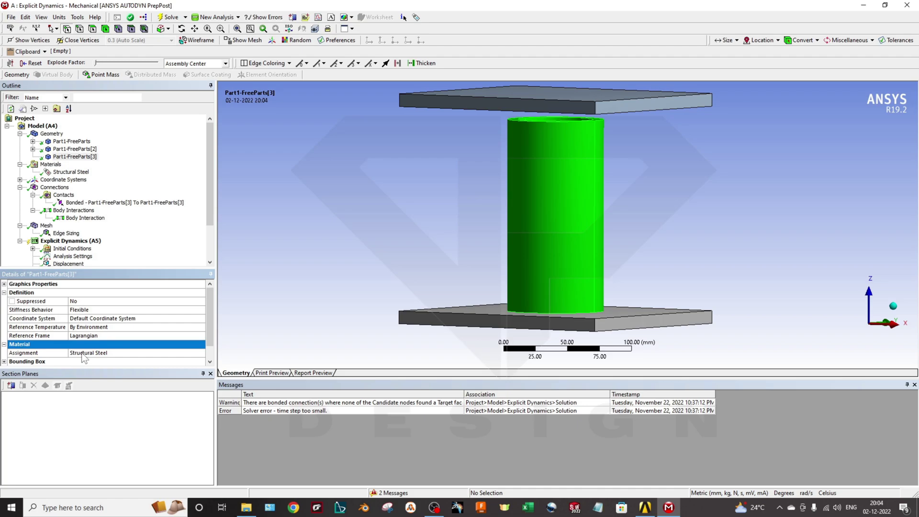
pyautogui.click(104, 353)
pyautogui.click(201, 353)
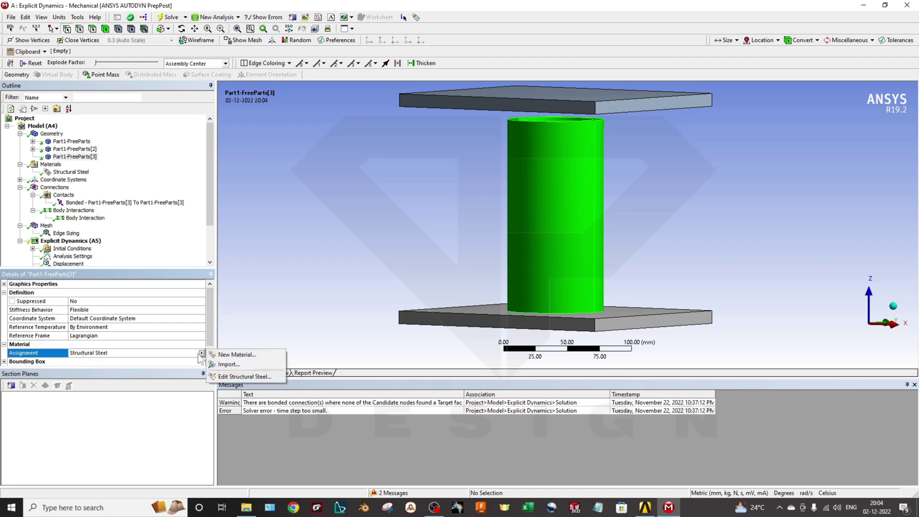
pyautogui.click(182, 353)
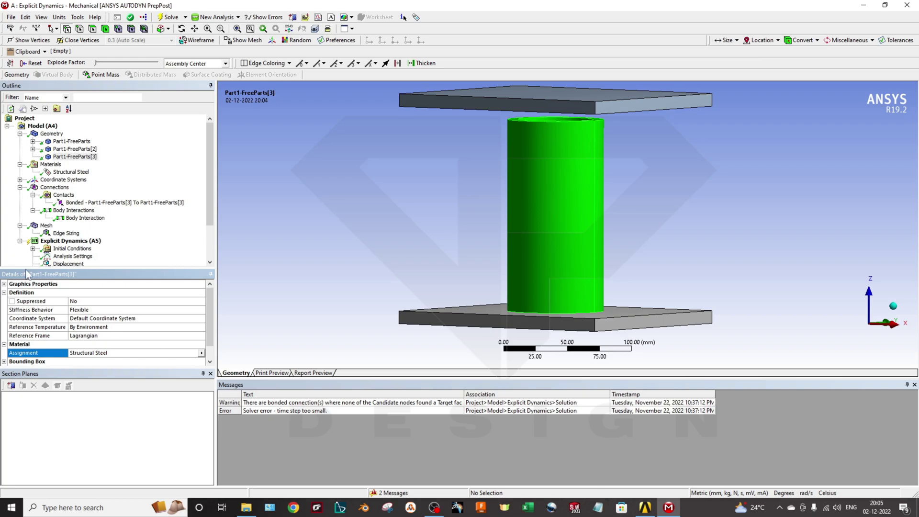
# - Review the Structural Steel properties and the contents of the Materials and Coordinate Systems branches
pyautogui.click(68, 172)
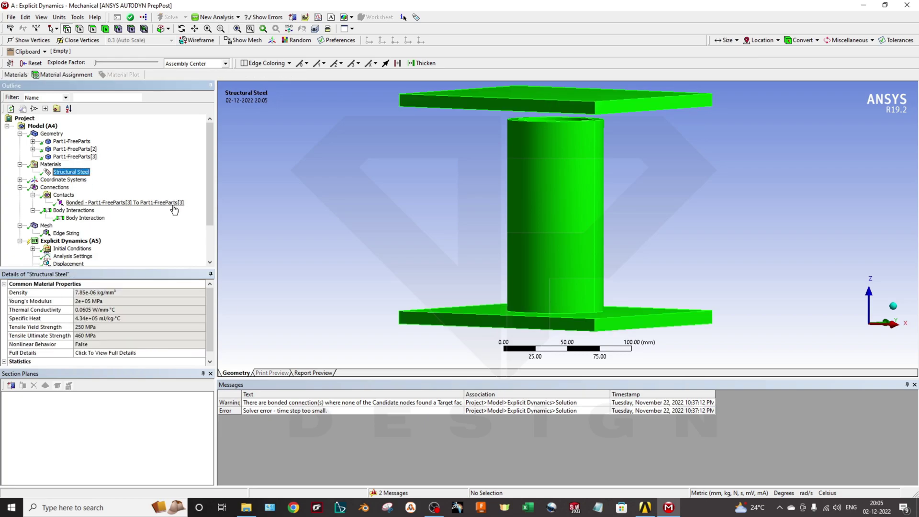
pyautogui.click(20, 164)
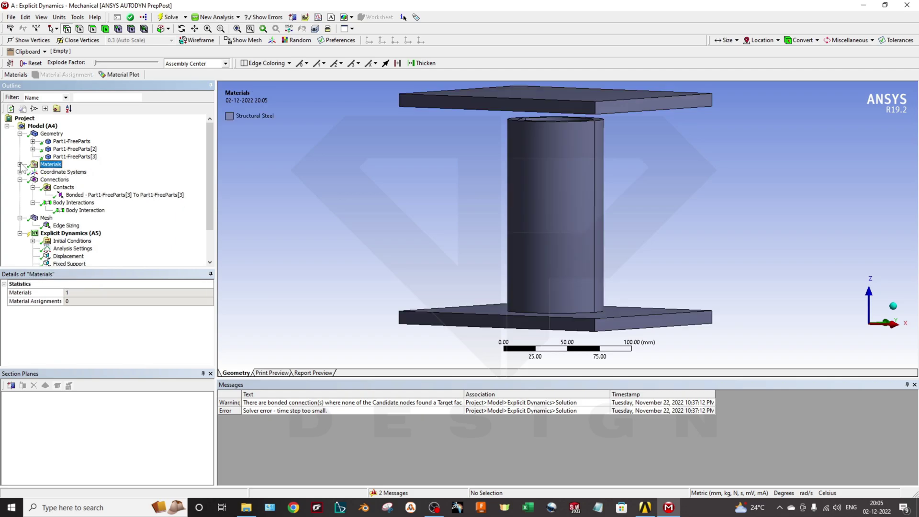
pyautogui.click(19, 164)
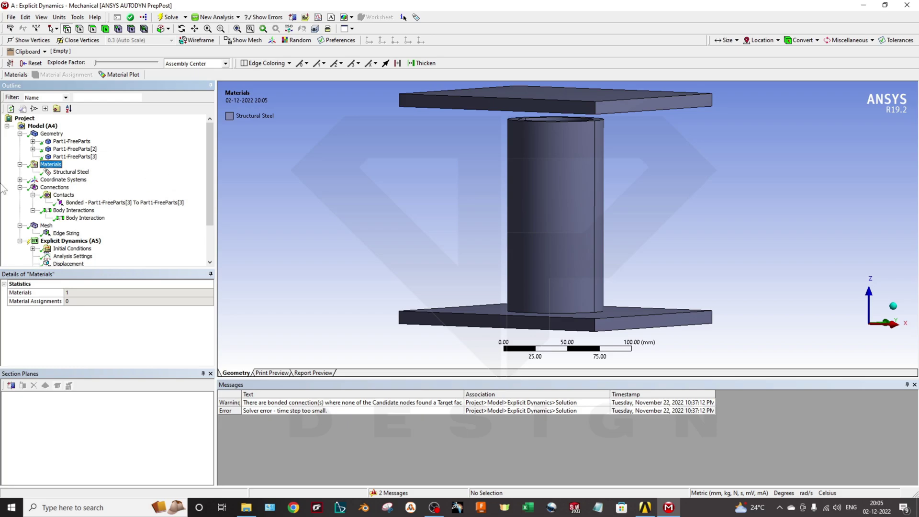
pyautogui.click(19, 165)
pyautogui.click(20, 171)
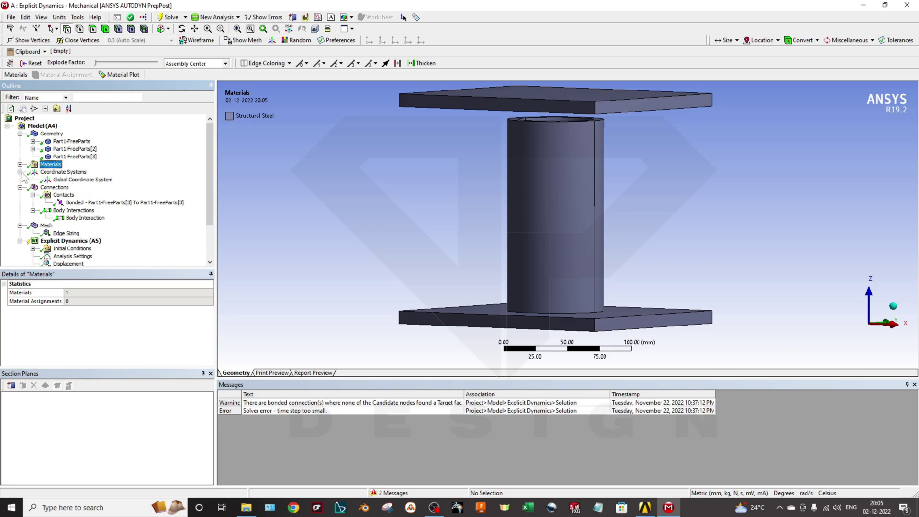
pyautogui.click(20, 172)
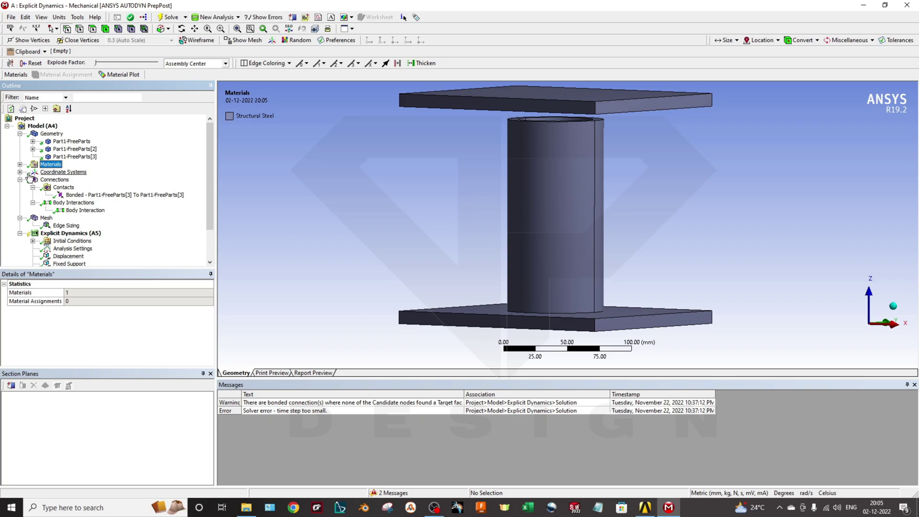
pyautogui.click(19, 172)
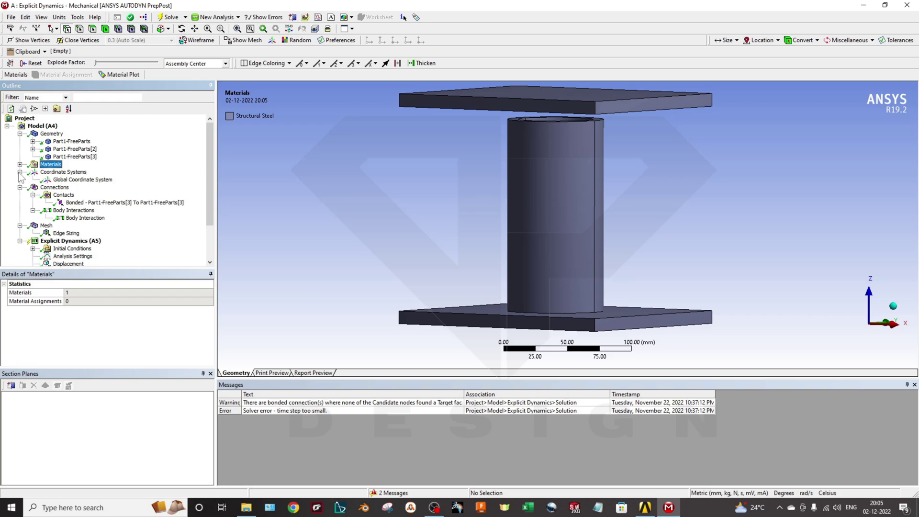
pyautogui.click(19, 172)
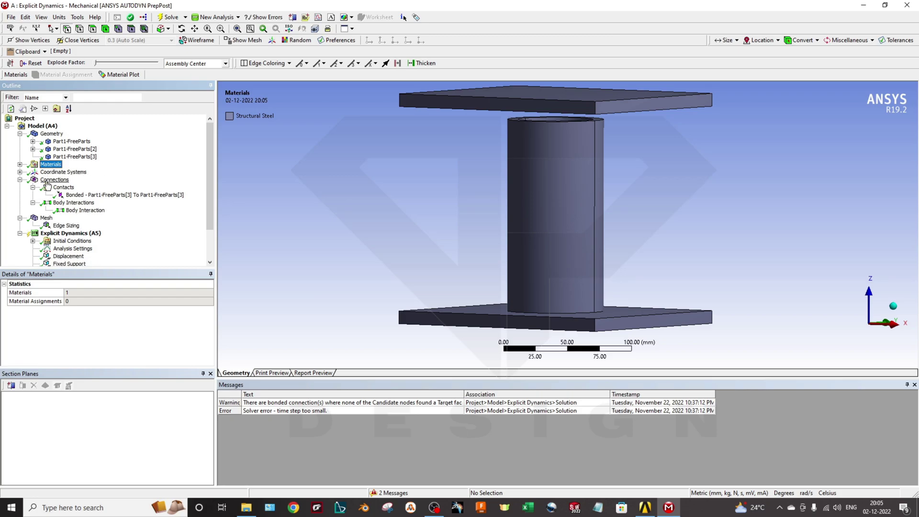
# - Examine the bonded contact of the can body, including its contact and target face scoping
pyautogui.click(76, 195)
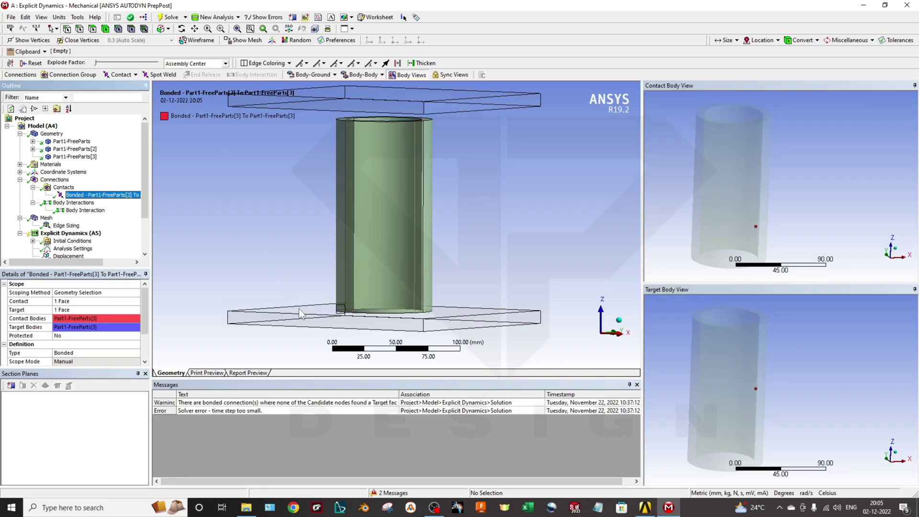
pyautogui.moveTo(306, 305); pyautogui.dragTo(313, 301)
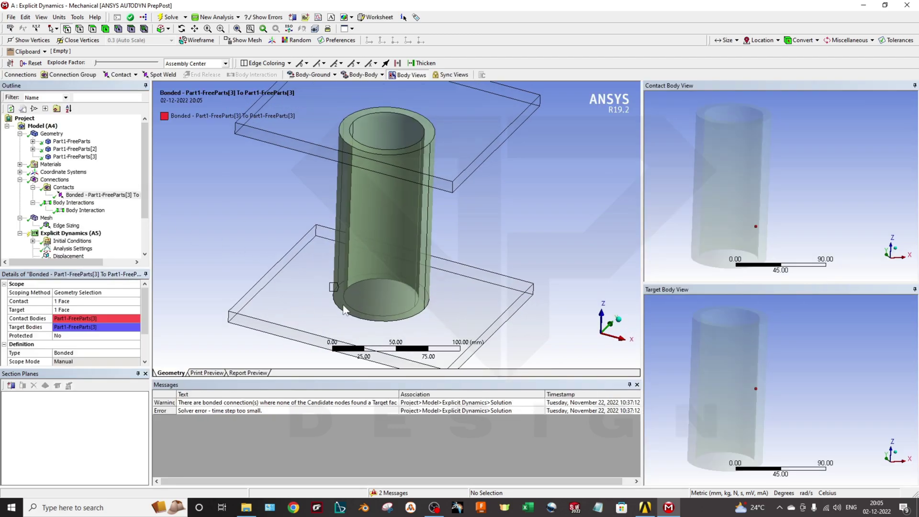
pyautogui.moveTo(729, 211); pyautogui.dragTo(753, 235)
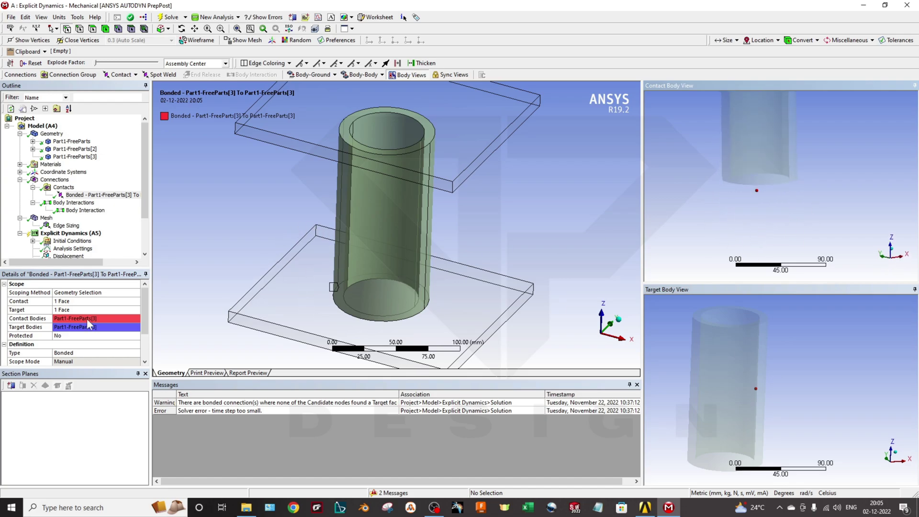
pyautogui.click(19, 301)
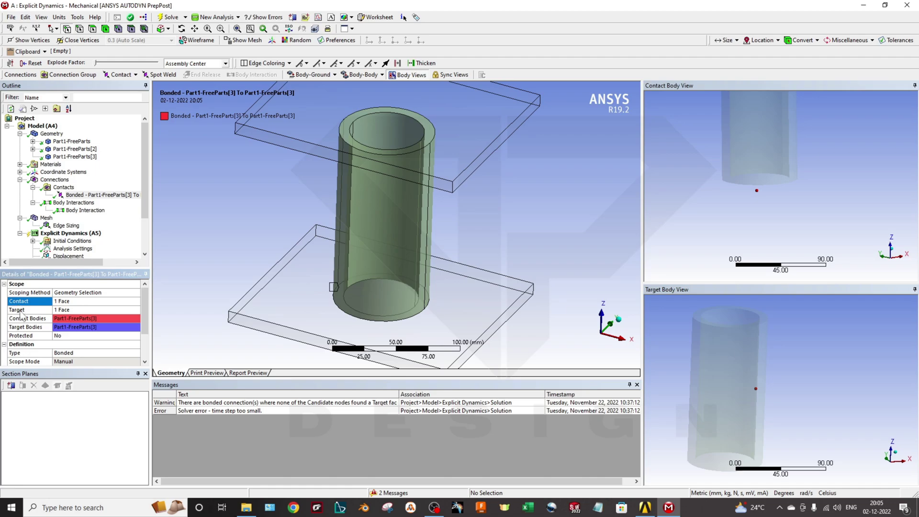
pyautogui.click(19, 310)
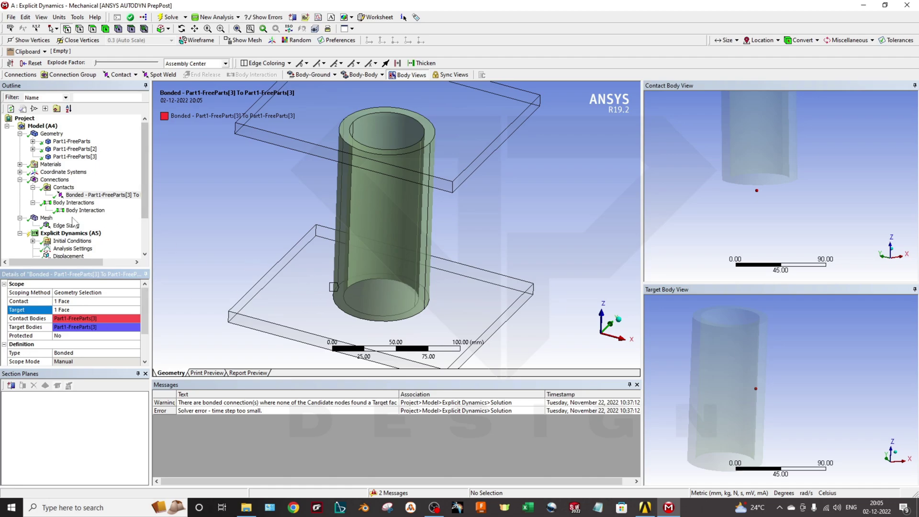
# - Review the Body Interactions settings and the geometry scope of the frictionless body interaction
pyautogui.click(73, 203)
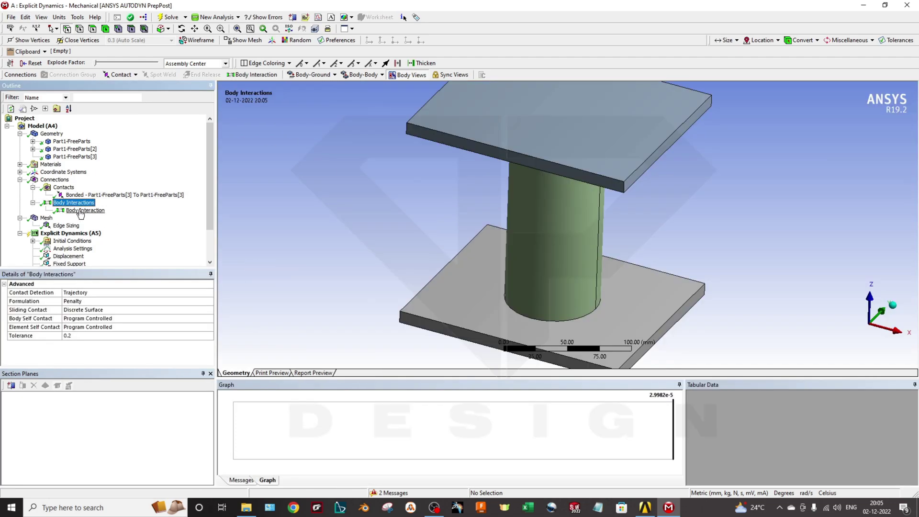
pyautogui.click(77, 211)
pyautogui.click(93, 302)
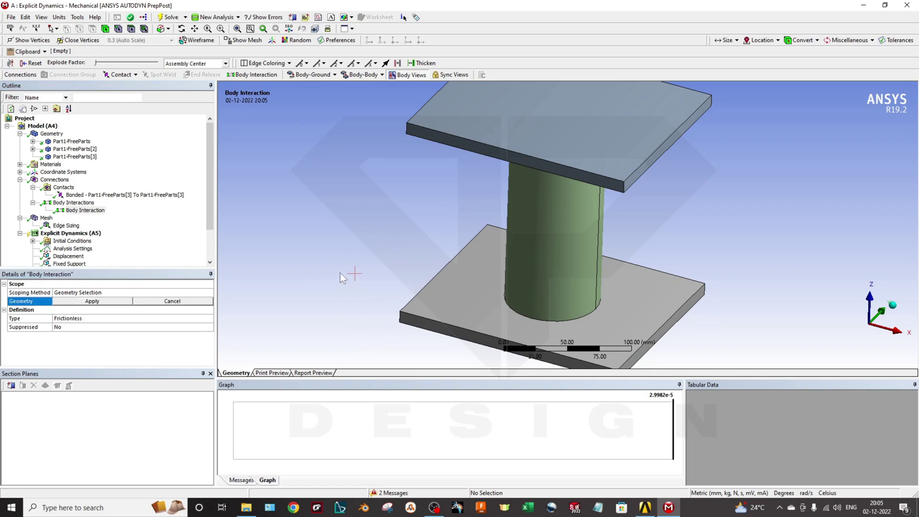
pyautogui.moveTo(342, 271); pyautogui.dragTo(386, 256, button='middle')
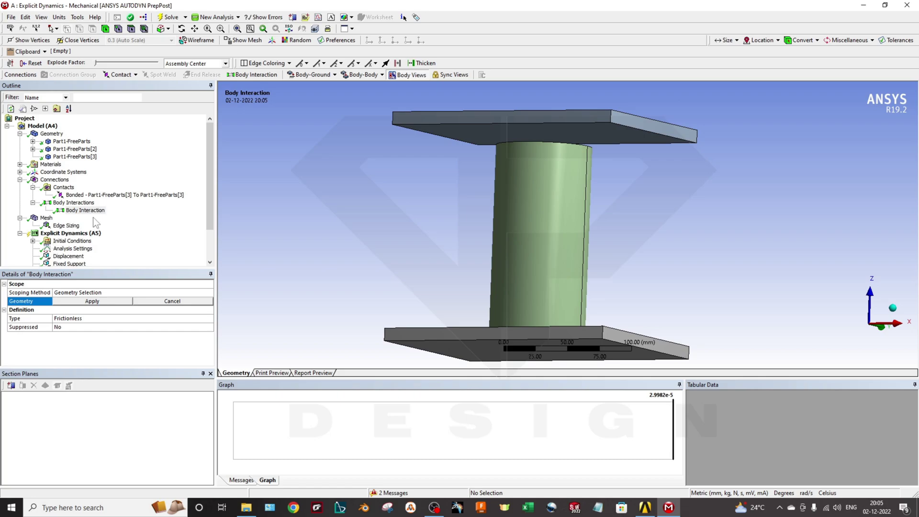
# - Review the Edge Sizing mesh control and locate its scoped edges on the can's rim beneath the upper plate
pyautogui.click(66, 225)
pyautogui.moveTo(403, 201); pyautogui.dragTo(474, 231, button='middle')
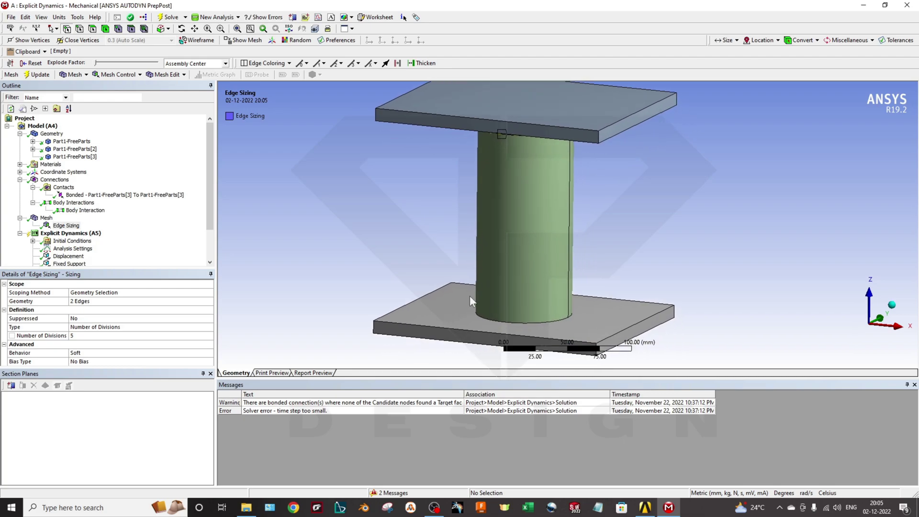
pyautogui.scroll(-2, 471, 293)
pyautogui.scroll(3, 513, 273)
pyautogui.keyDown('ctrl'); pyautogui.moveTo(513, 273); pyautogui.dragTo(529, 240, button='middle'); pyautogui.keyUp('ctrl')
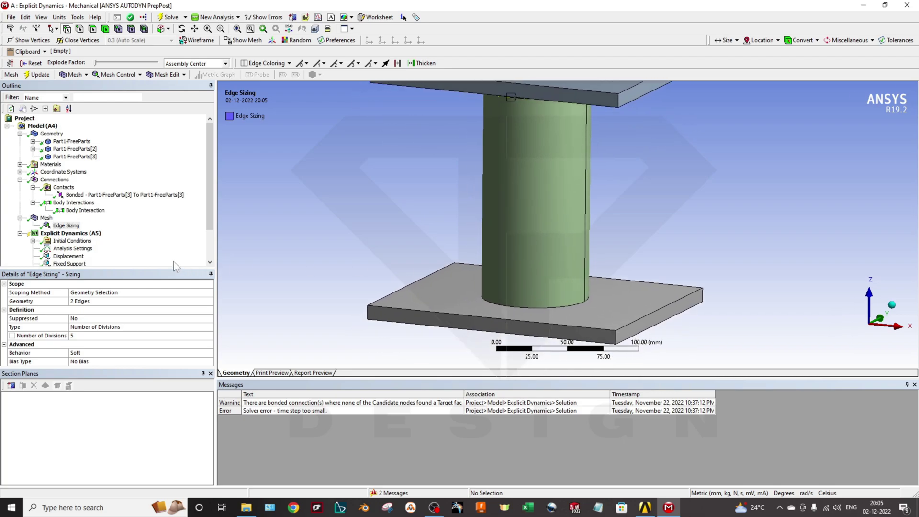
pyautogui.rightClick(68, 229)
pyautogui.click(343, 224)
pyautogui.scroll(-1, 530, 173)
pyautogui.scroll(3, 530, 172)
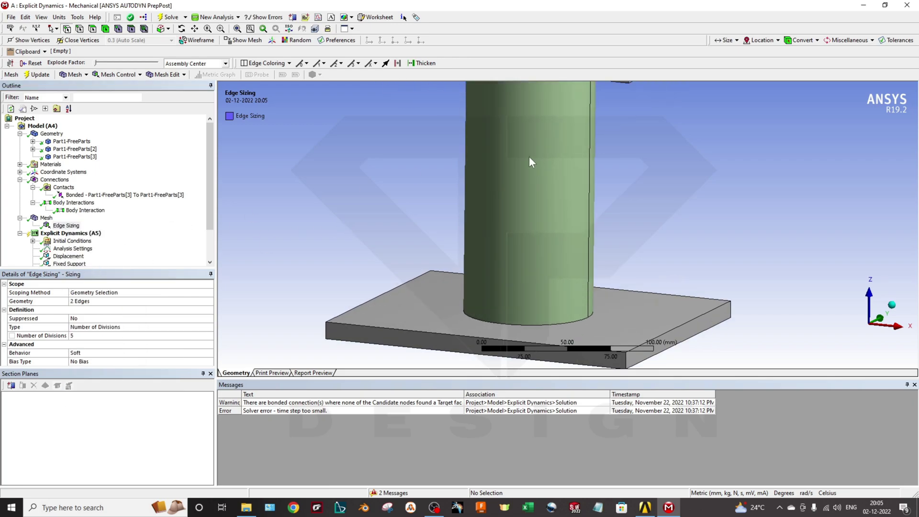
pyautogui.keyDown('ctrl'); pyautogui.moveTo(524, 154); pyautogui.dragTo(527, 222, button='middle'); pyautogui.keyUp('ctrl')
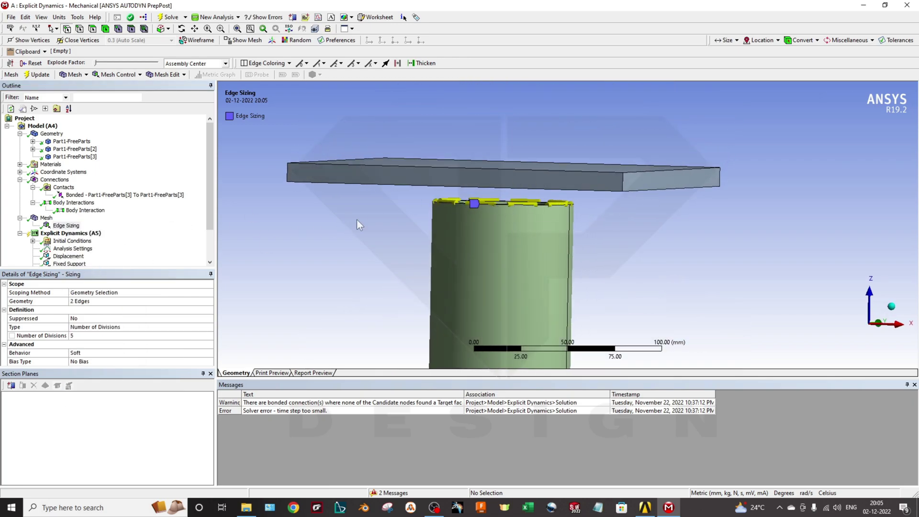
# - Check the sizing type and number of divisions defined for the Edge Sizing control
pyautogui.click(115, 326)
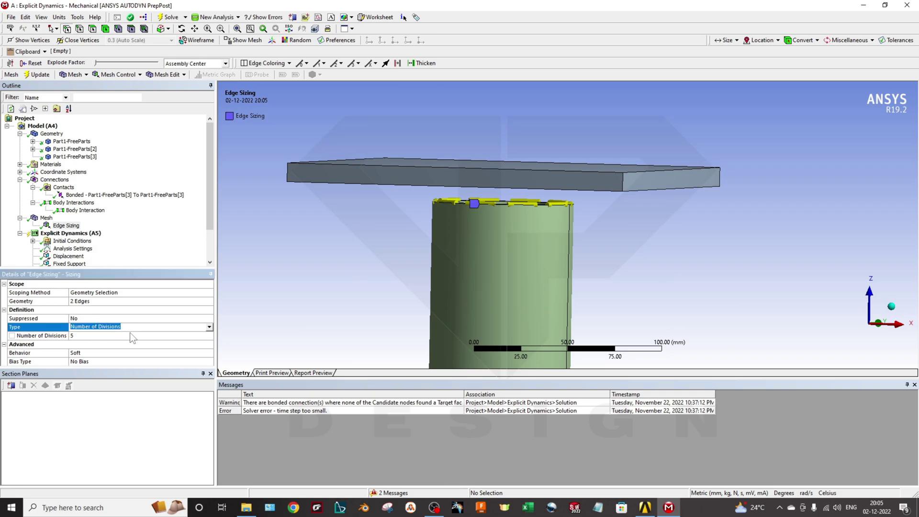
pyautogui.click(84, 336)
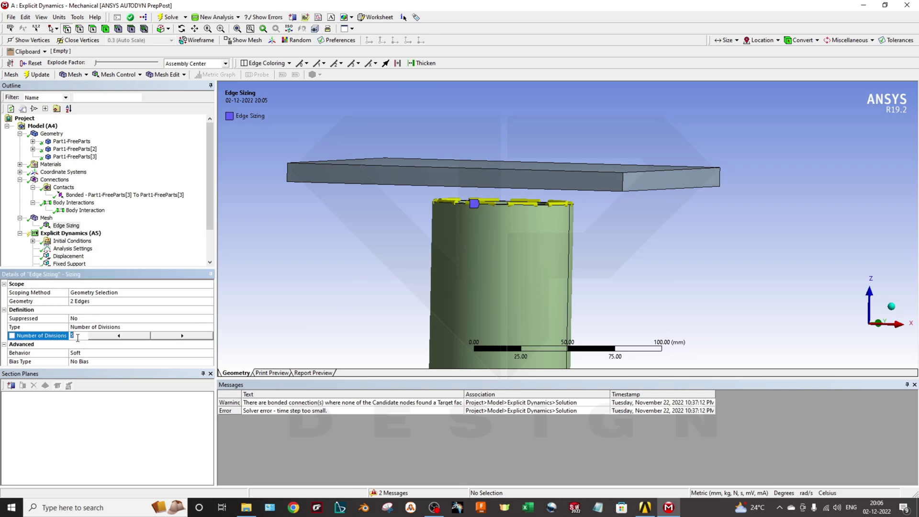
pyautogui.click(137, 324)
pyautogui.scroll(-3, 484, 232)
pyautogui.keyDown('ctrl'); pyautogui.moveTo(485, 231); pyautogui.dragTo(536, 173, button='middle'); pyautogui.keyUp('ctrl')
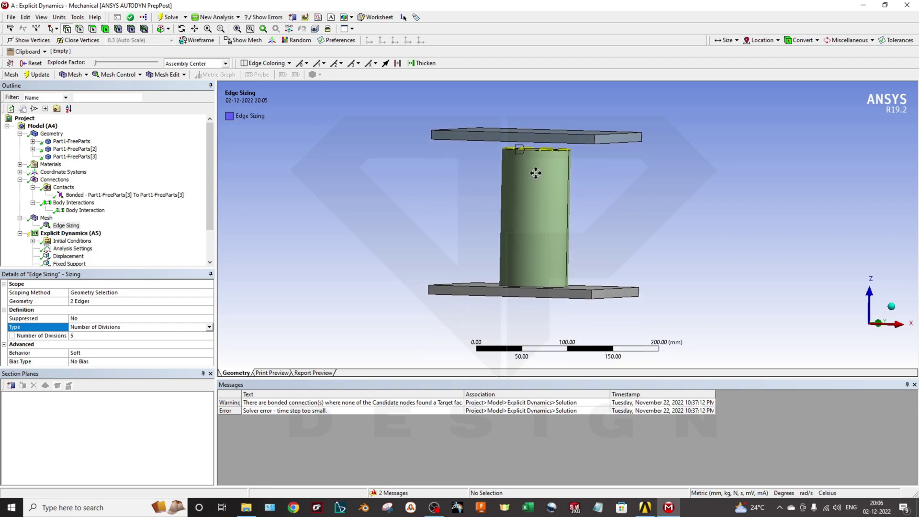
# - Inspect the can's circular edges from several angles and recheck the edge sizing's division count
pyautogui.scroll(2, 512, 223)
pyautogui.moveTo(521, 205); pyautogui.dragTo(593, 270, button='middle')
pyautogui.scroll(1, 561, 260)
pyautogui.scroll(-3, 561, 261)
pyautogui.moveTo(624, 243); pyautogui.dragTo(620, 207, button='middle')
pyautogui.scroll(2, 489, 190)
pyautogui.moveTo(489, 188); pyautogui.dragTo(486, 225, button='middle')
pyautogui.click(85, 336)
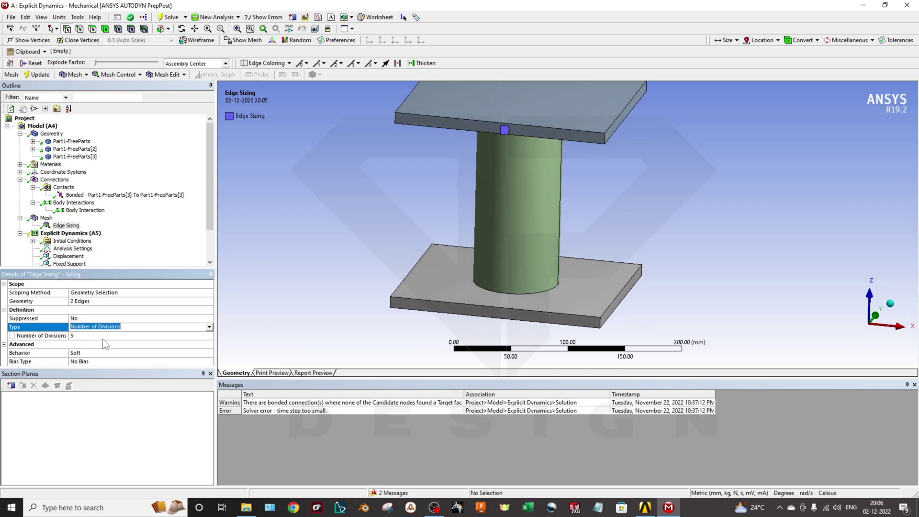
pyautogui.click(95, 336)
pyautogui.press('Return')
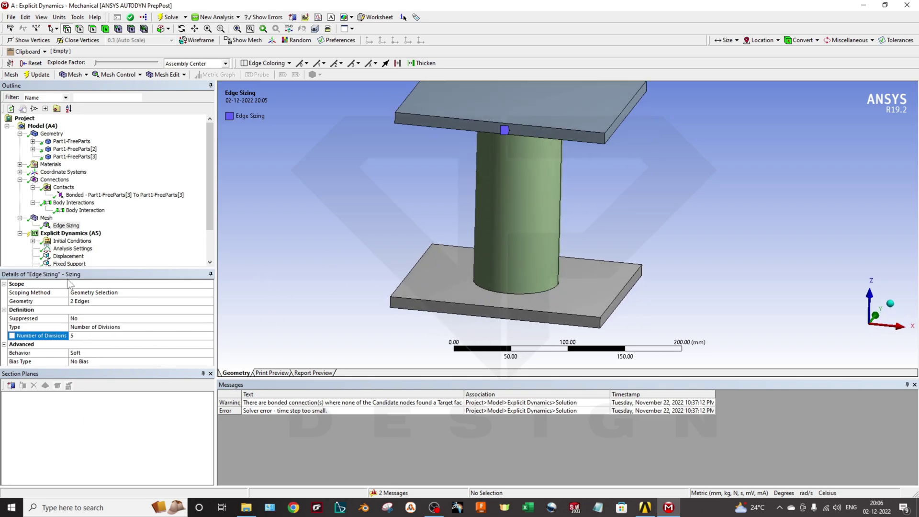
# - Review the step controls in Analysis Settings, focusing on the end time of the explicit run
pyautogui.scroll(-1, 70, 243)
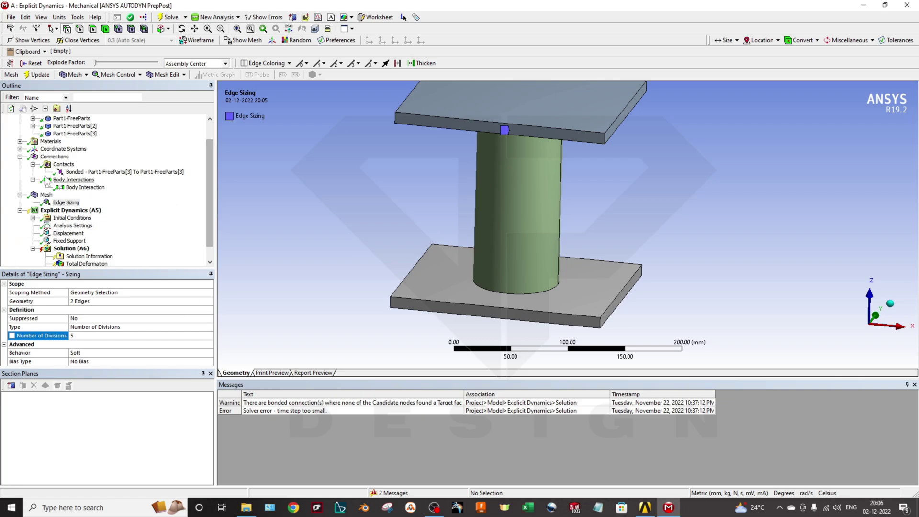
pyautogui.click(74, 226)
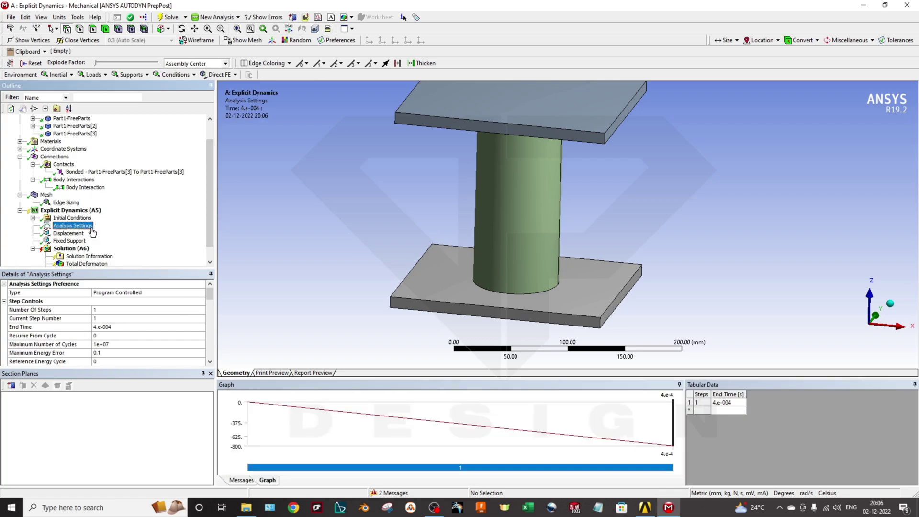
pyautogui.click(38, 328)
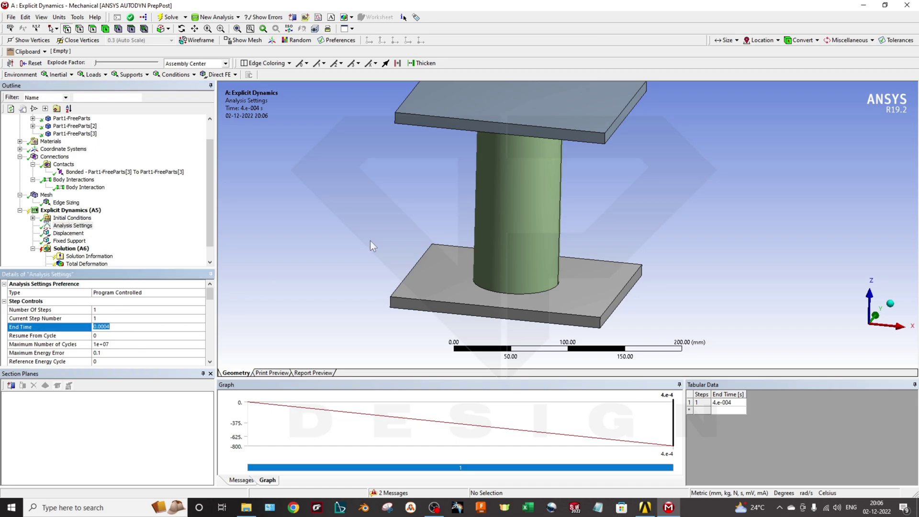
pyautogui.click(120, 330)
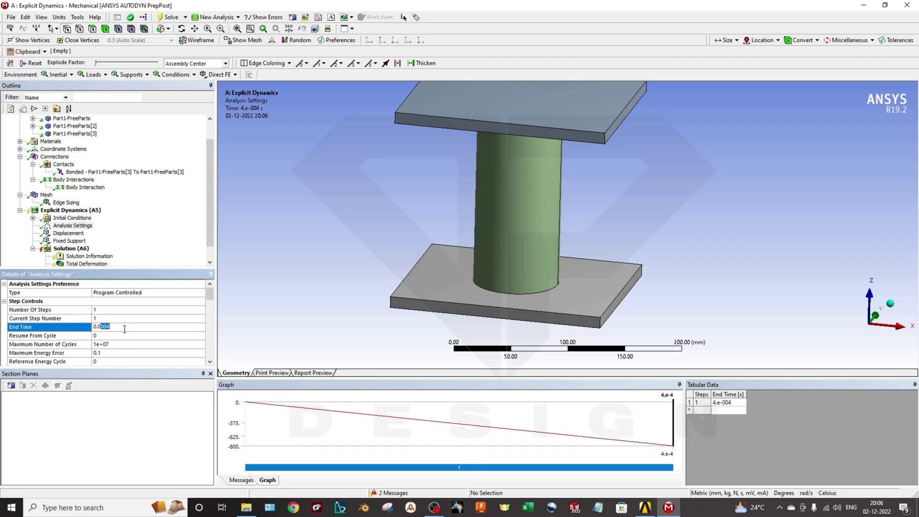
pyautogui.click(134, 330)
# - Examine the Displacement load on the upper plate, including its component definitions and its direction in the model
pyautogui.click(68, 233)
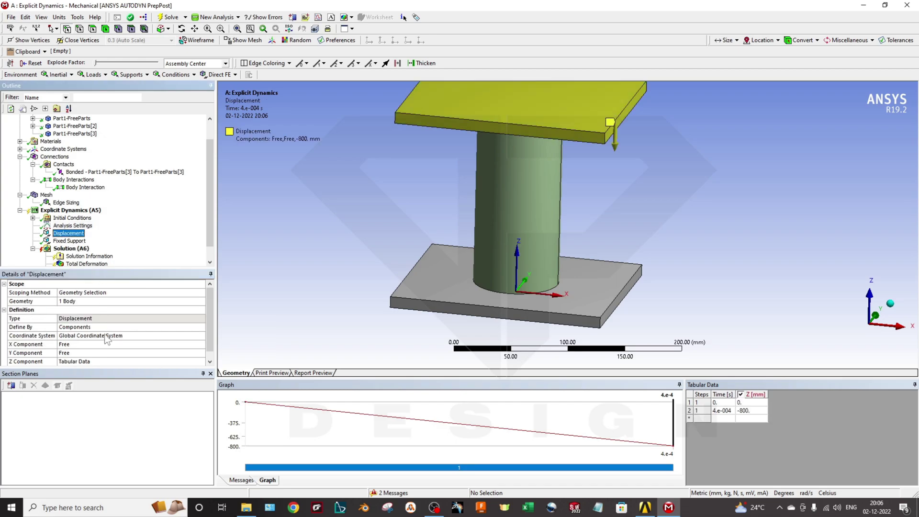
pyautogui.scroll(-1, 99, 354)
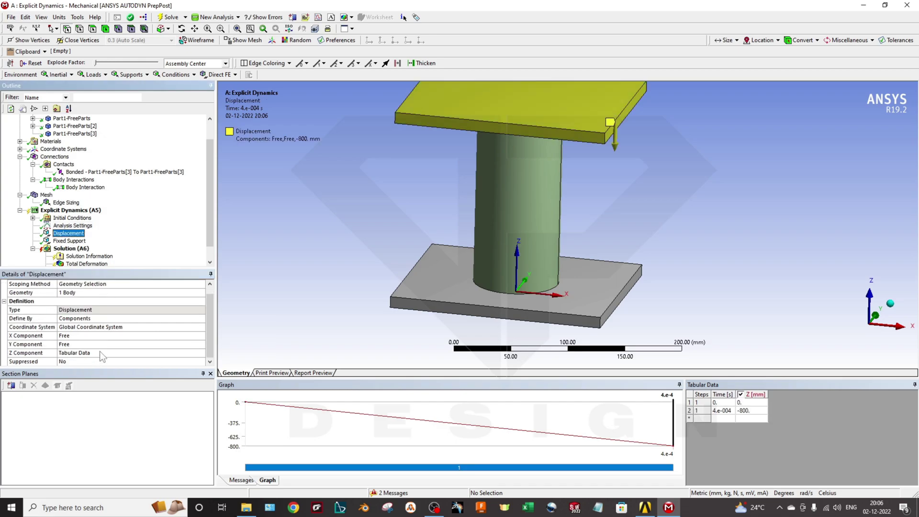
pyautogui.moveTo(553, 220)
pyautogui.keyDown('ctrl'); pyautogui.mouseDown(button='middle')
pyautogui.moveTo(547, 259)
pyautogui.moveTo(547, 232)
pyautogui.mouseUp(button='middle'); pyautogui.keyUp('ctrl')
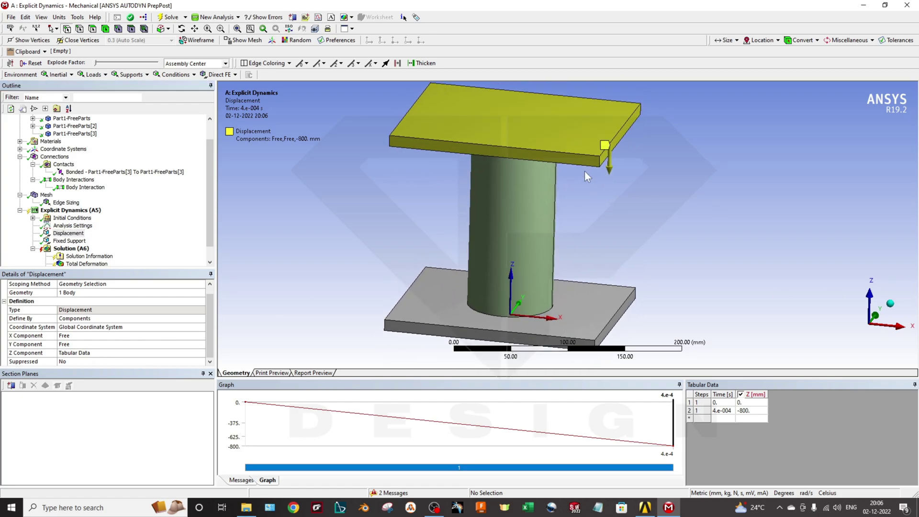
pyautogui.moveTo(590, 181); pyautogui.dragTo(610, 202, button='middle')
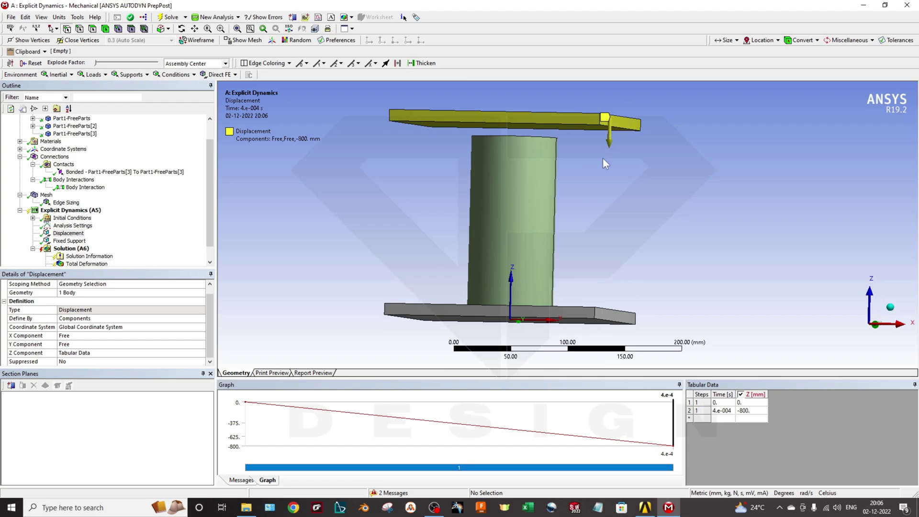
pyautogui.moveTo(602, 157); pyautogui.dragTo(615, 142, button='middle')
pyautogui.moveTo(616, 251); pyautogui.dragTo(679, 235, button='middle')
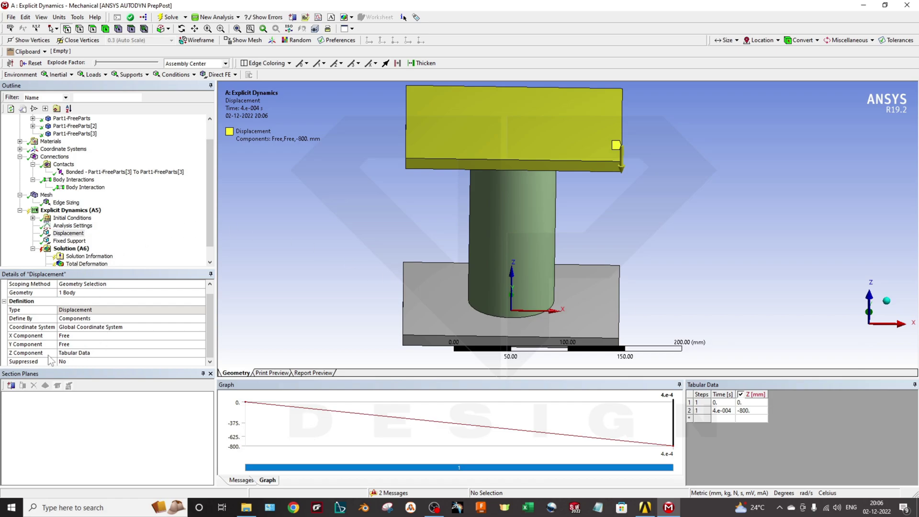
# - Check the input options available for the displacement's Z component without changing the tabular definition
pyautogui.click(19, 353)
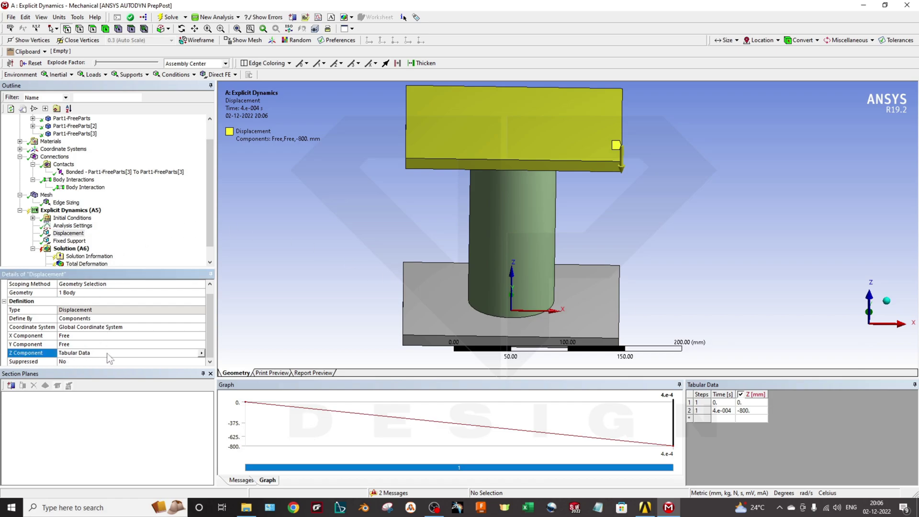
pyautogui.click(201, 353)
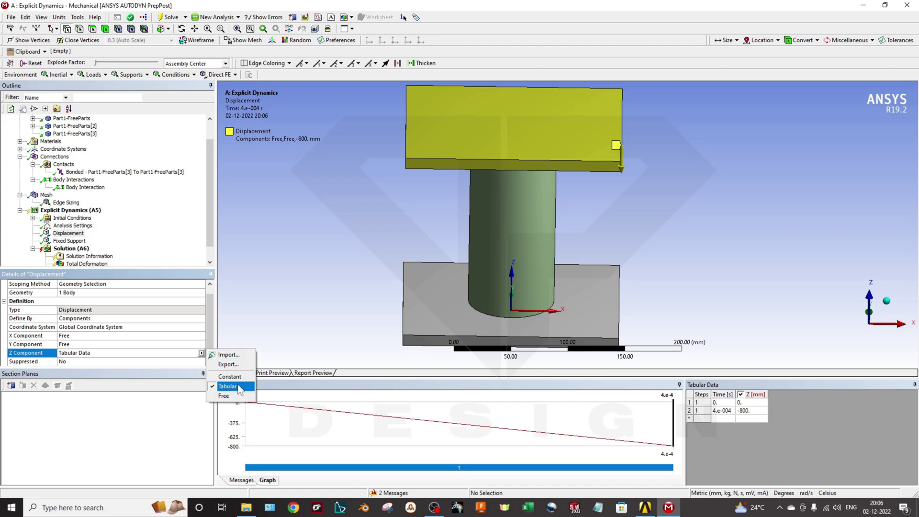
pyautogui.click(359, 320)
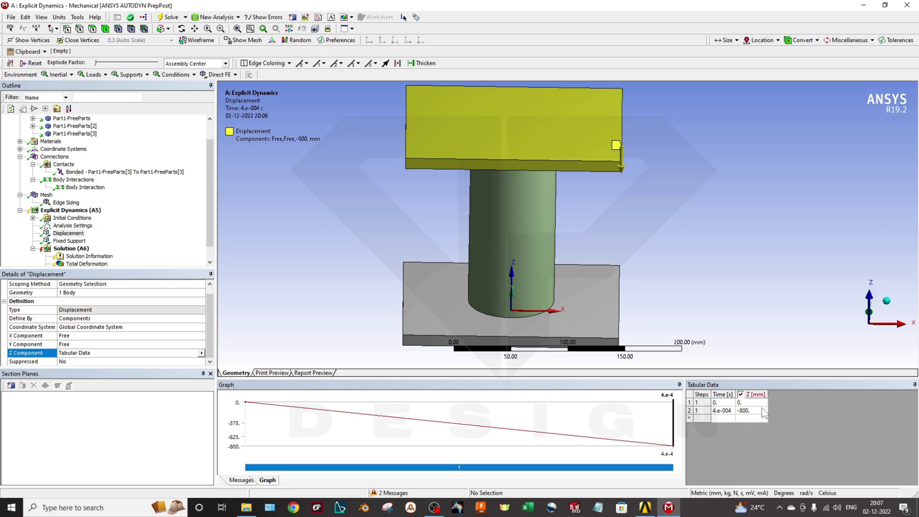
# - Inspect the time and Z displacement entries in the load's tabular data, along with its Z component definition
pyautogui.click(742, 410)
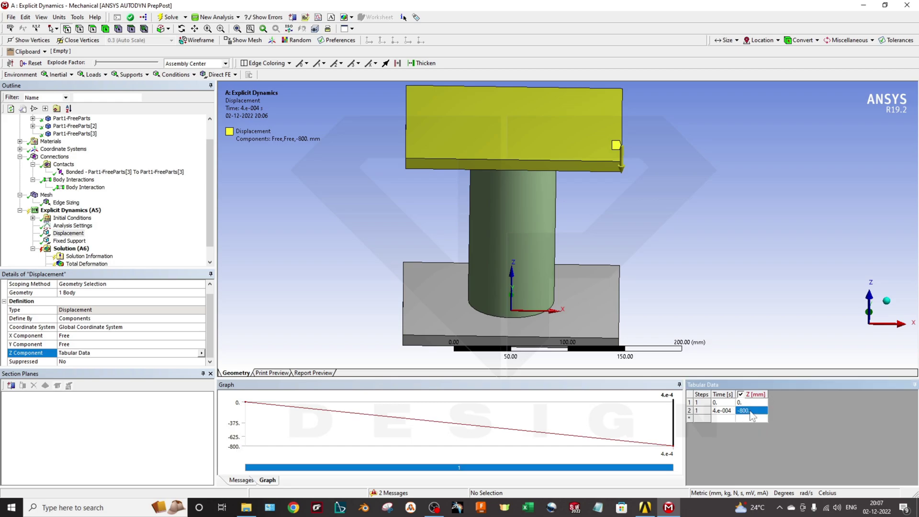
pyautogui.click(722, 412)
pyautogui.rightClick(701, 416)
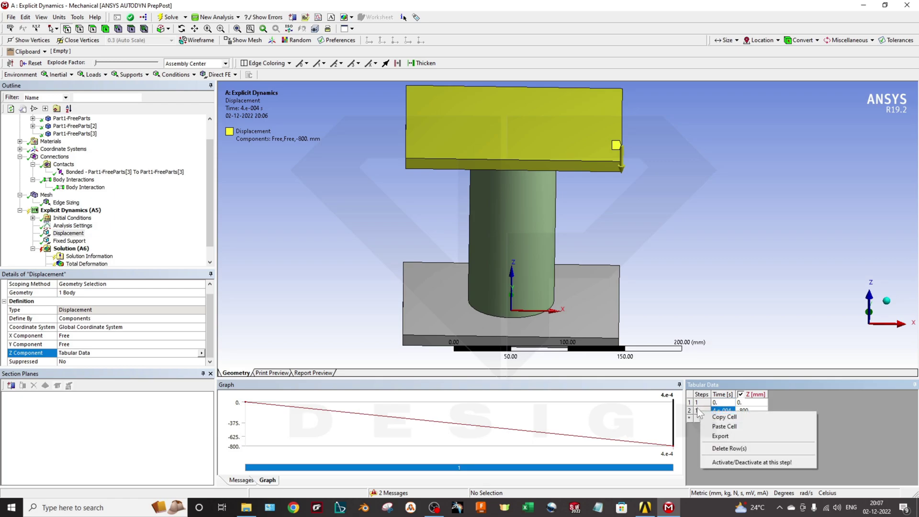
pyautogui.click(700, 403)
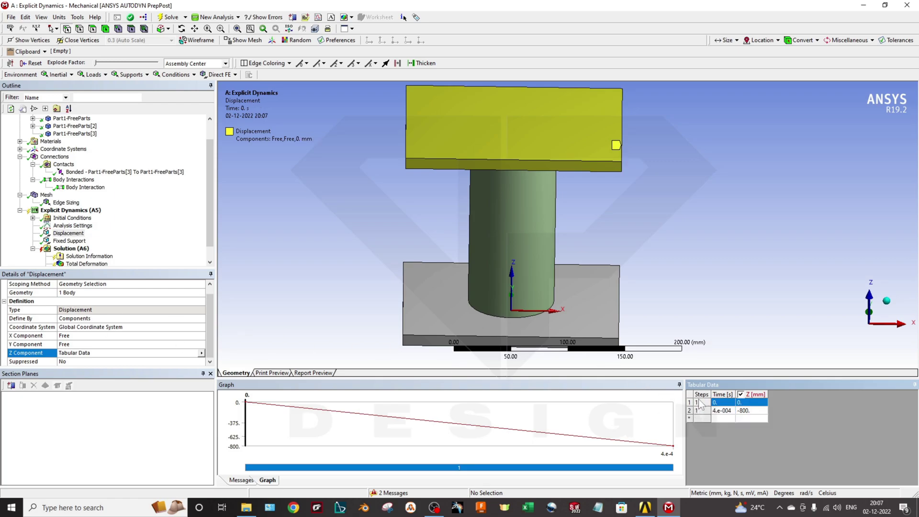
pyautogui.click(715, 412)
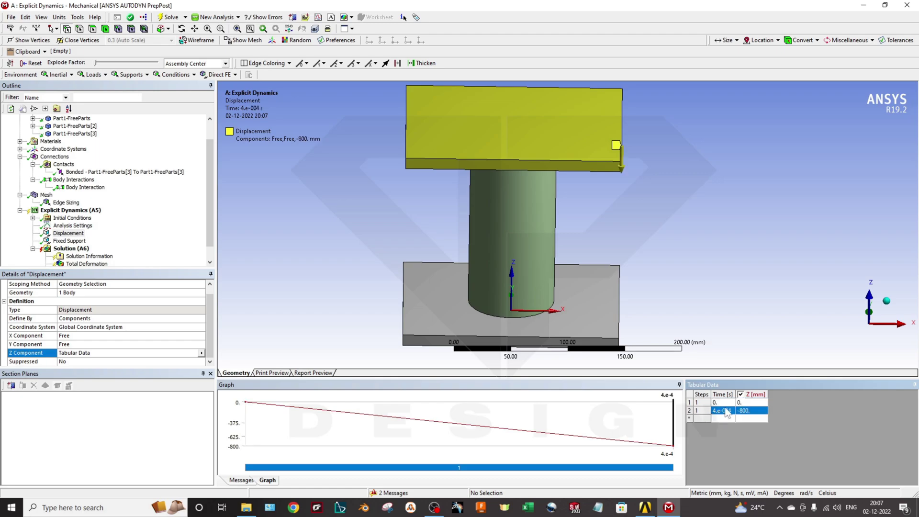
pyautogui.click(727, 412)
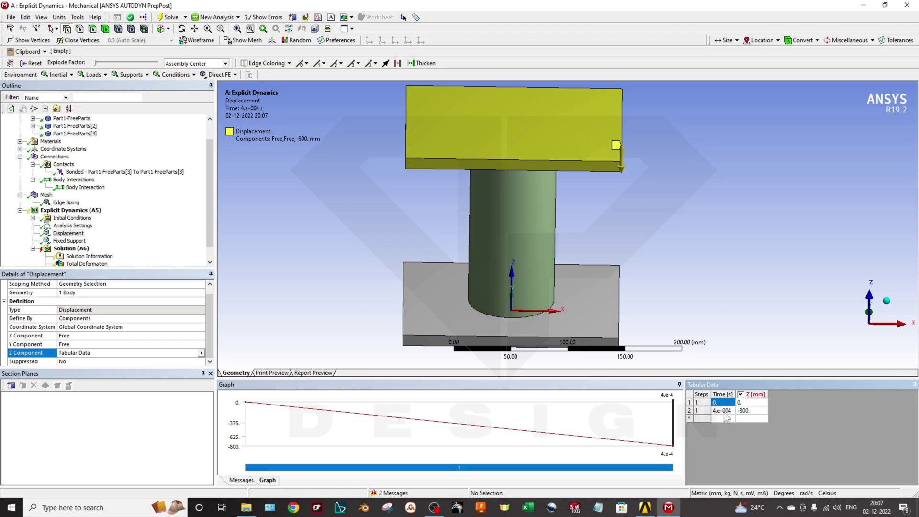
pyautogui.click(756, 410)
pyautogui.moveTo(823, 319); pyautogui.dragTo(823, 306, button='middle')
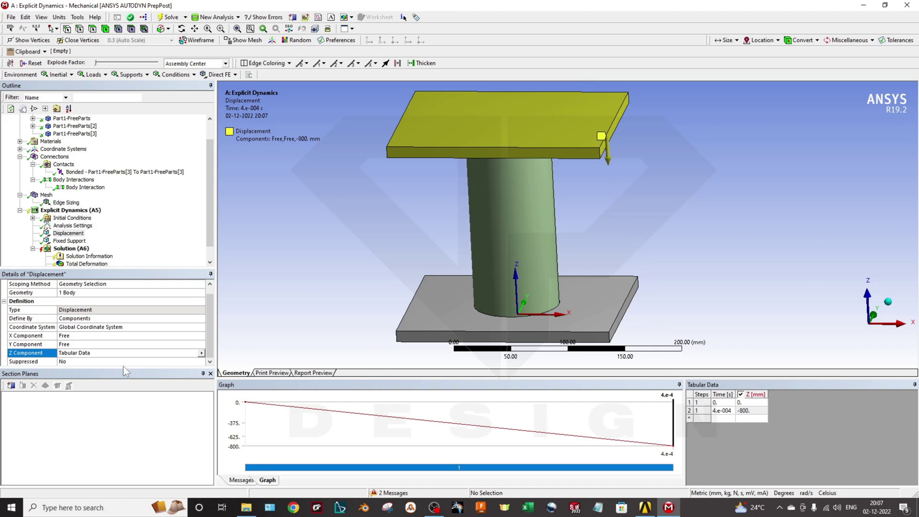
pyautogui.click(108, 359)
pyautogui.click(92, 354)
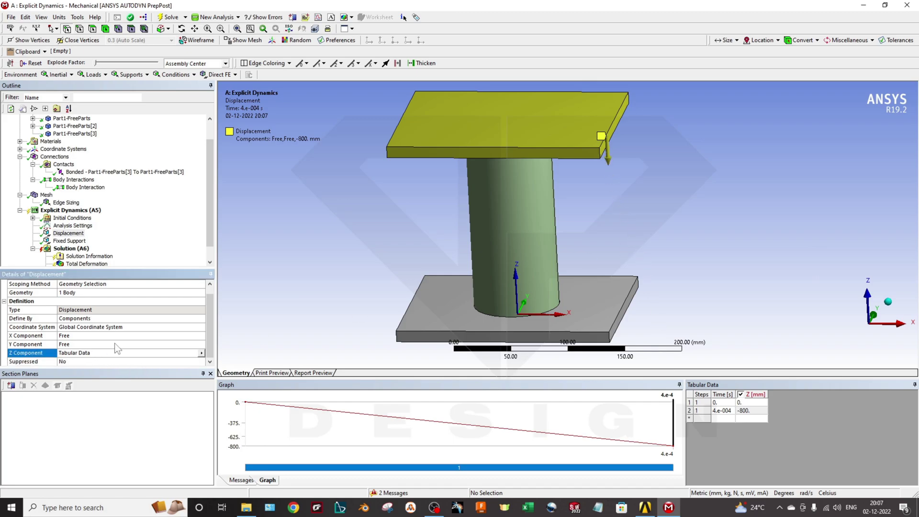
# - Review the Fixed Support and its geometry scope on the lower plate
pyautogui.click(67, 241)
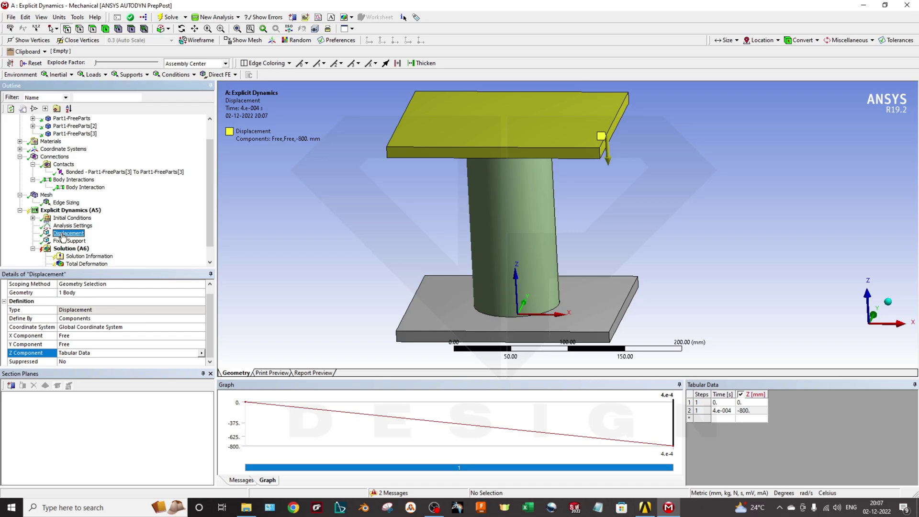
pyautogui.moveTo(268, 261); pyautogui.dragTo(375, 300, button='middle')
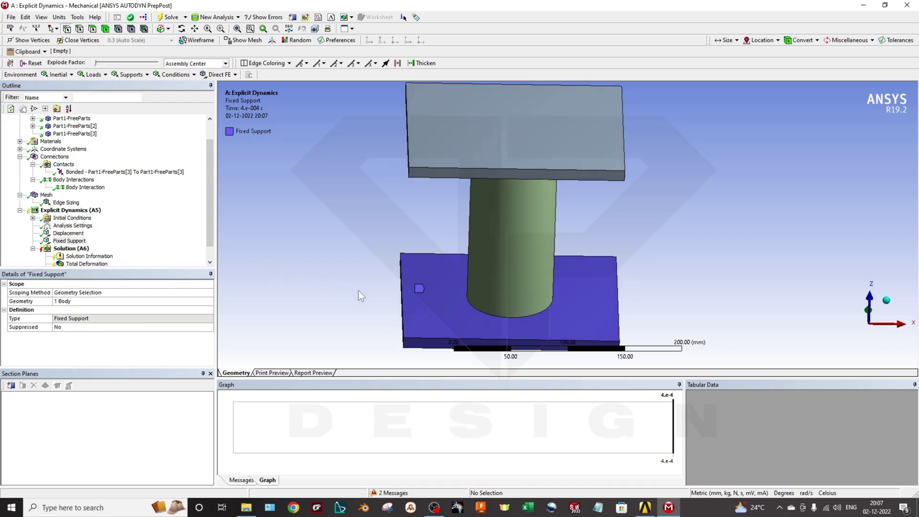
pyautogui.click(70, 240)
pyautogui.click(93, 302)
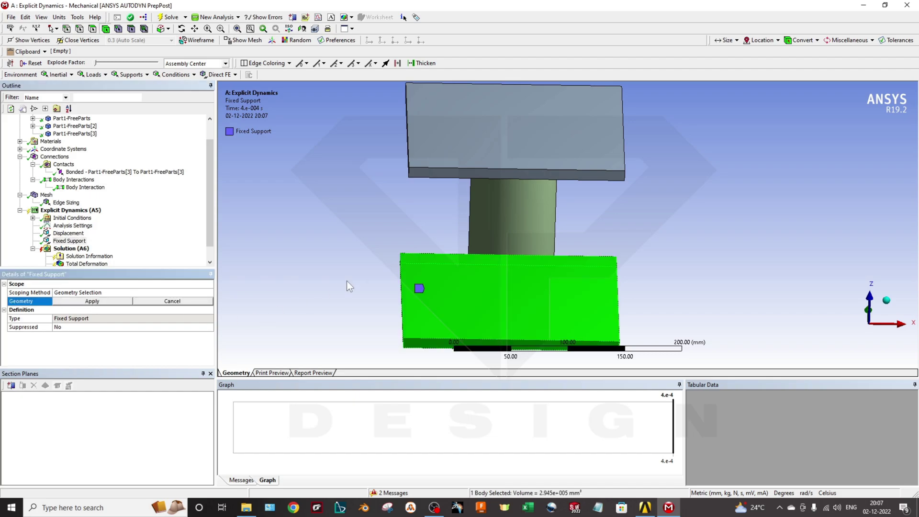
pyautogui.click(263, 256)
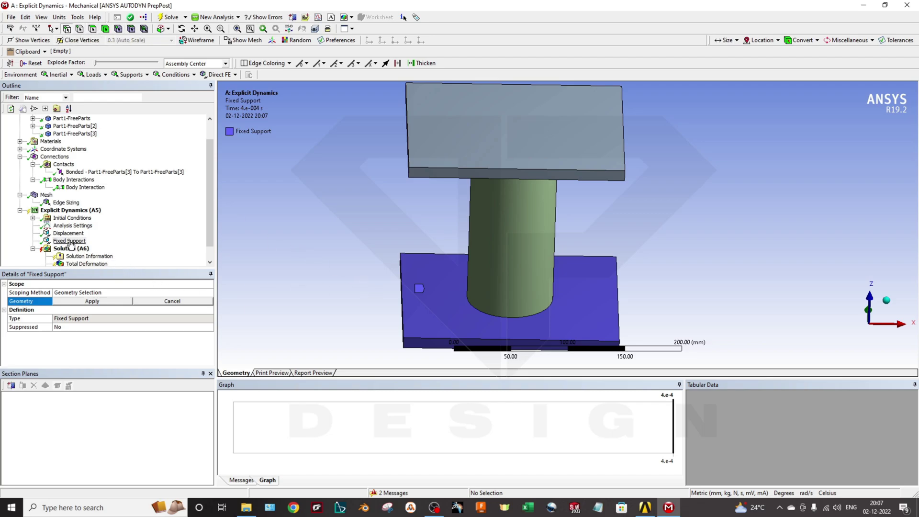
# - Look over the solution branch and the Solve options without starting a solve
pyautogui.scroll(-1, 84, 255)
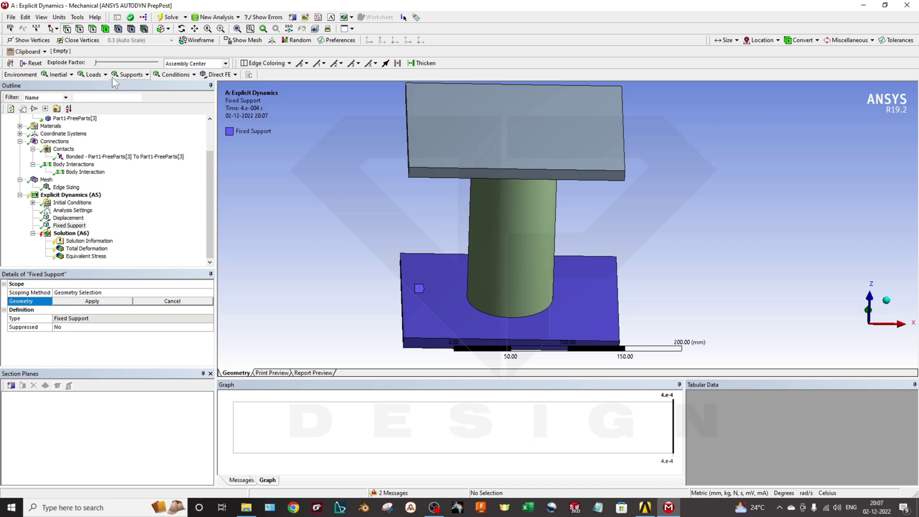
pyautogui.click(184, 19)
pyautogui.click(332, 265)
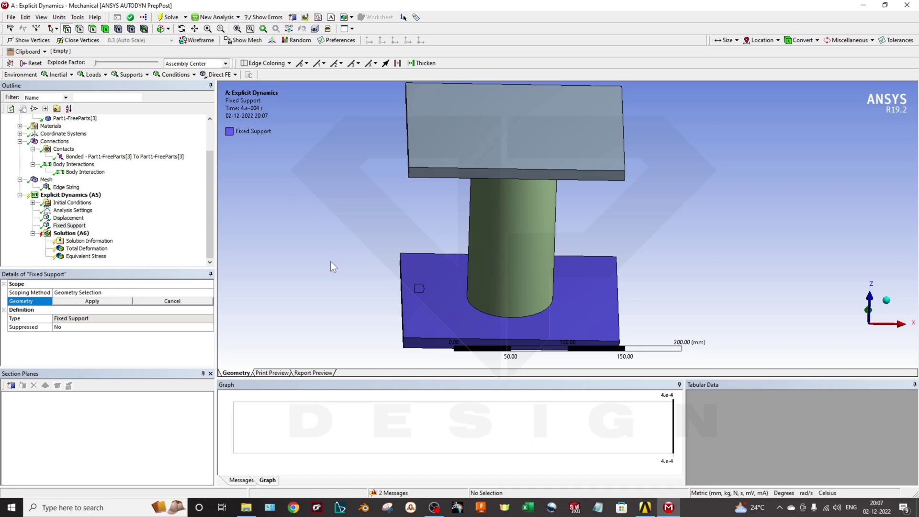
# - Display the Total Deformation result and view the crushed can between the plates from the side
pyautogui.click(82, 248)
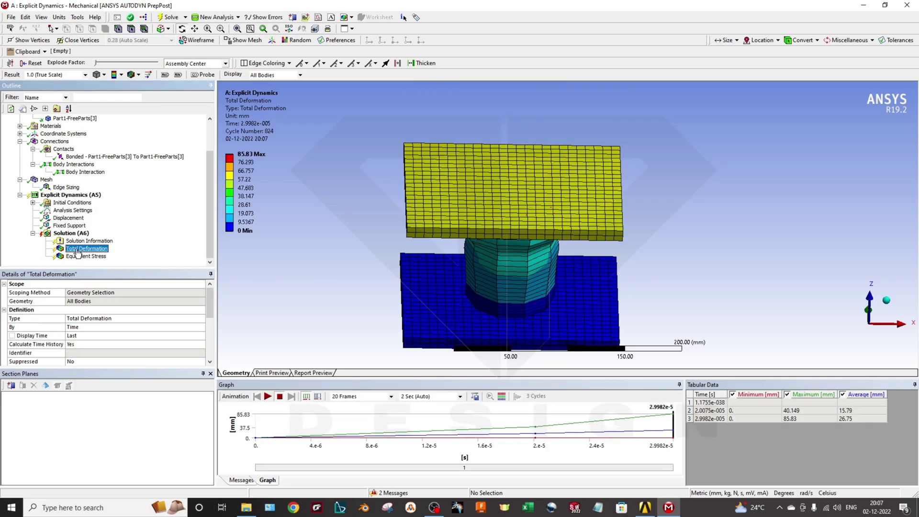
pyautogui.moveTo(364, 280); pyautogui.dragTo(275, 268, button='middle')
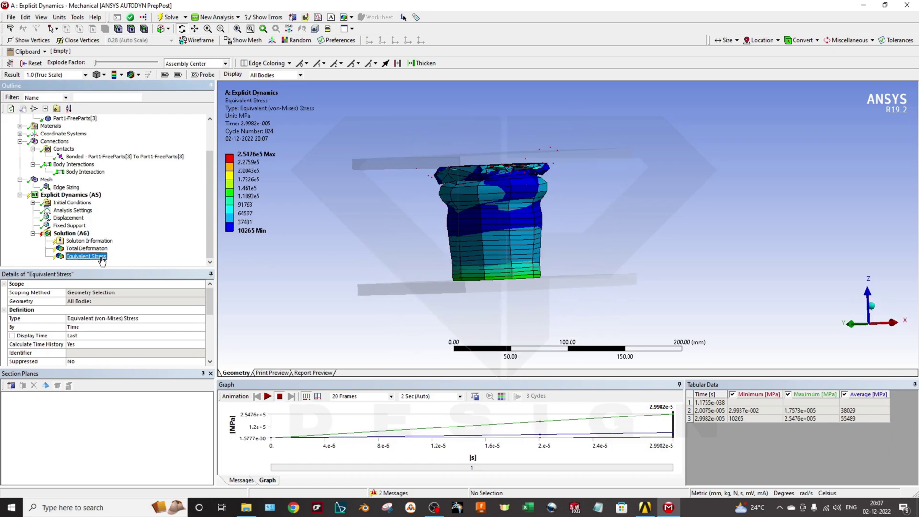
# - Review the Deformation, Stress and Stress Tool result types that can be inserted under the solution, without adding any
pyautogui.click(86, 249)
pyautogui.click(64, 233)
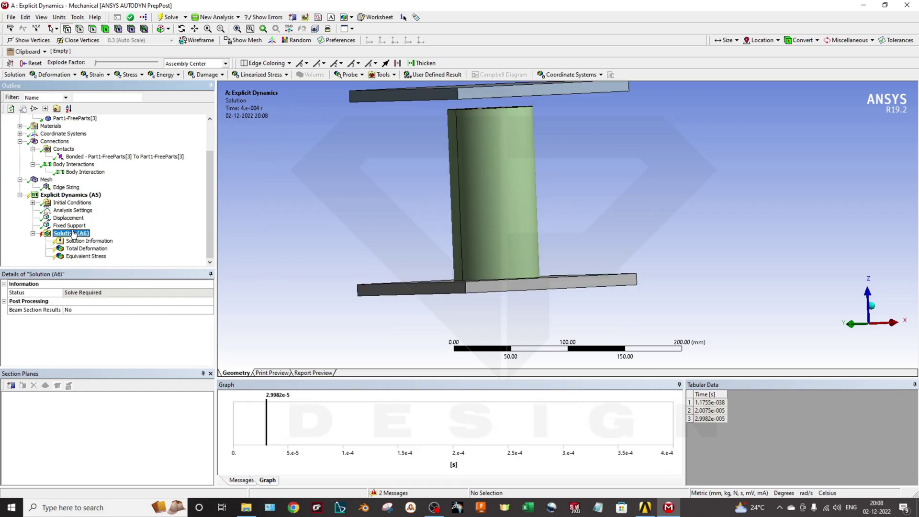
pyautogui.rightClick(73, 231)
pyautogui.moveTo(102, 237)
pyautogui.moveTo(244, 240)
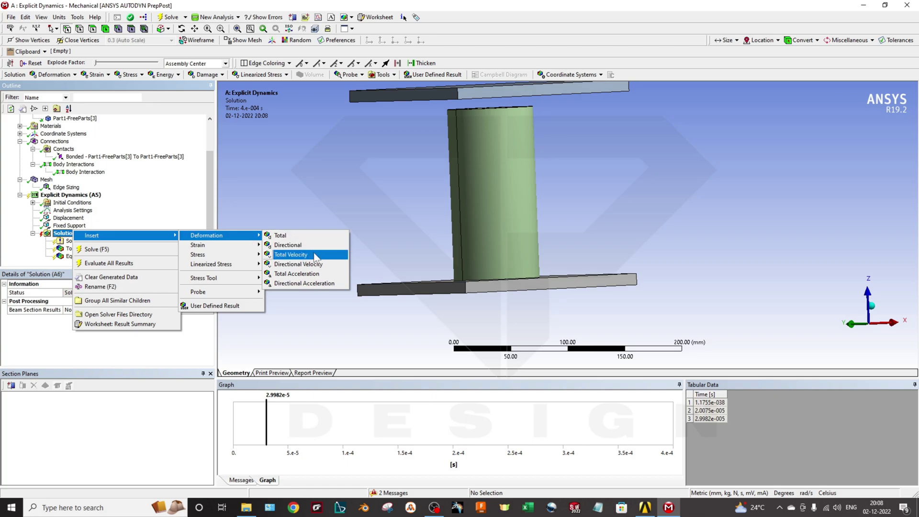
pyautogui.moveTo(236, 258)
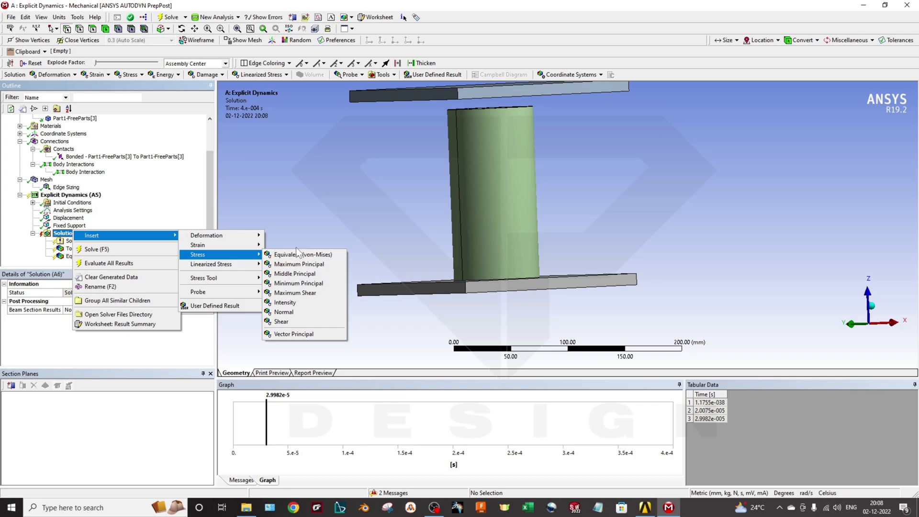
pyautogui.moveTo(249, 282)
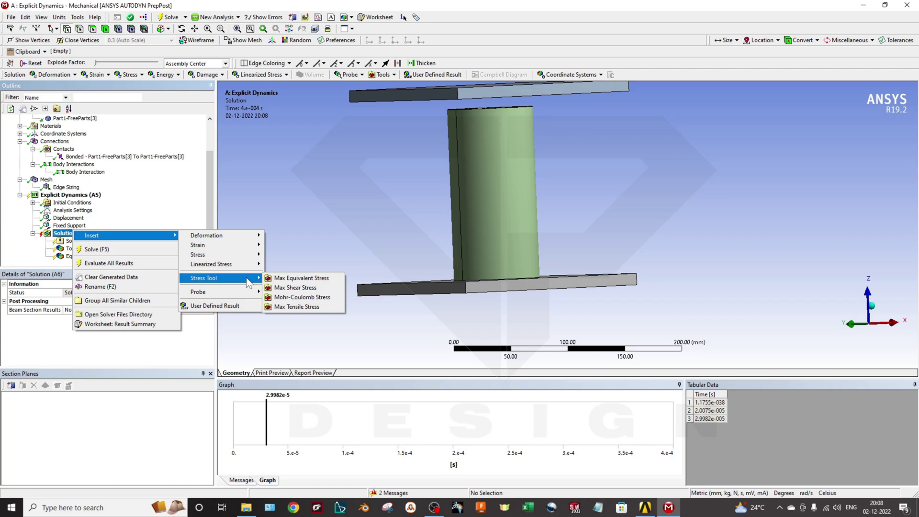
pyautogui.click(327, 220)
# - Display the Equivalent Stress result and view the crushed can from an oblique angle above the plates
pyautogui.moveTo(428, 224); pyautogui.dragTo(434, 254, button='middle')
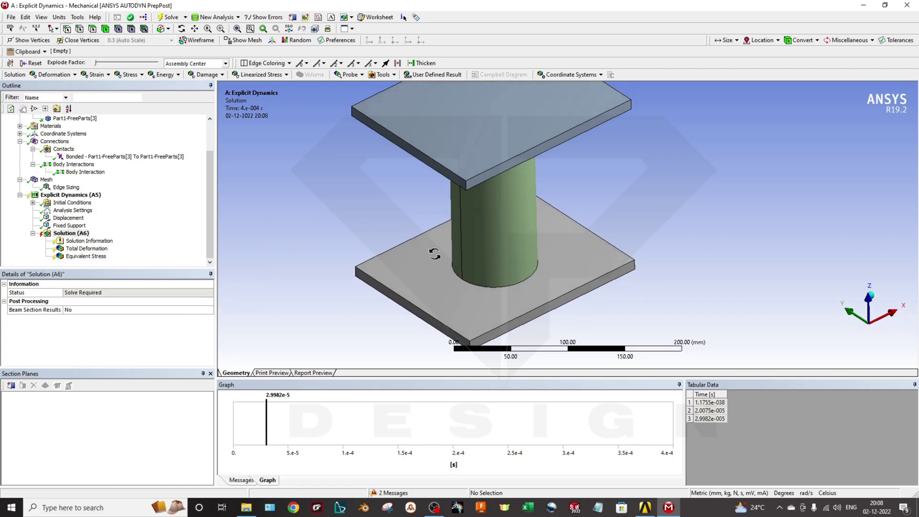
pyautogui.click(87, 248)
pyautogui.click(86, 256)
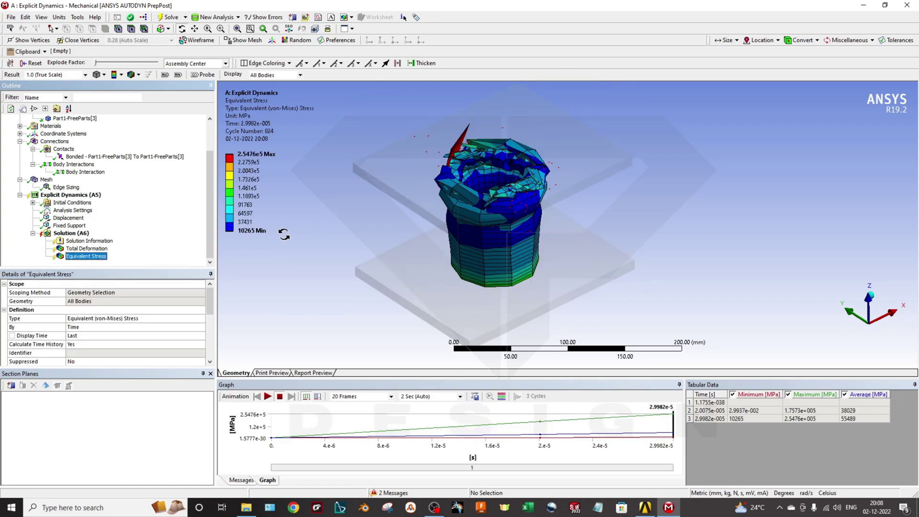
pyautogui.keyDown('ctrl'); pyautogui.moveTo(319, 247); pyautogui.dragTo(373, 270, button='middle'); pyautogui.keyUp('ctrl')
pyautogui.scroll(2, 433, 260)
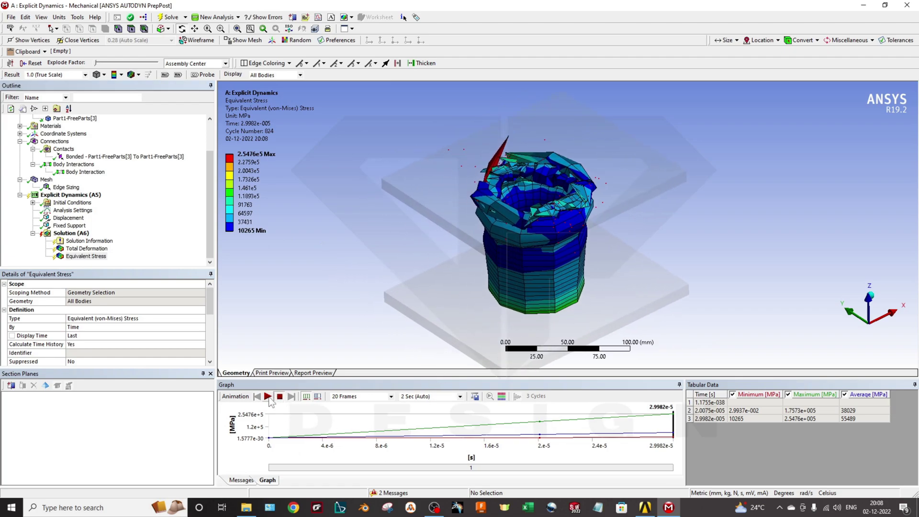
pyautogui.moveTo(389, 306); pyautogui.dragTo(392, 300, button='middle')
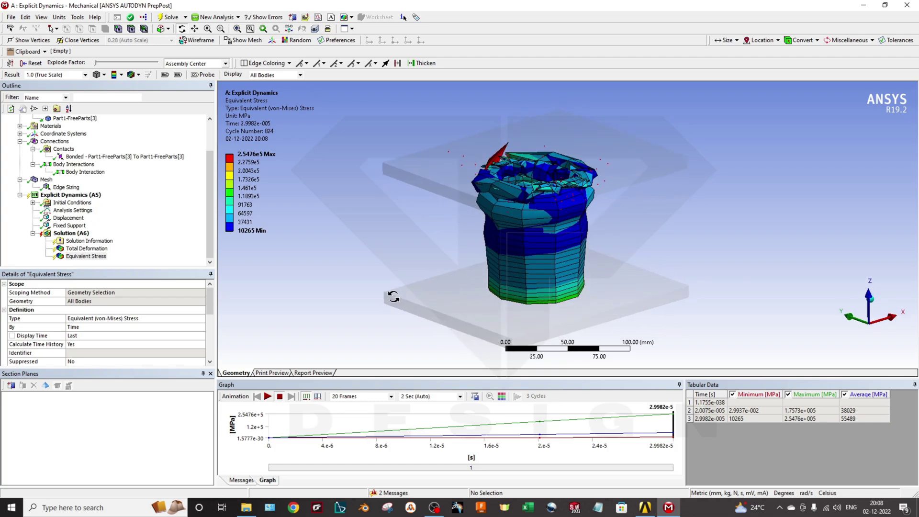
# - Set the Equivalent Stress result animation to a 10-second duration with 100 frames
pyautogui.click(460, 397)
pyautogui.click(434, 437)
pyautogui.click(390, 396)
pyautogui.click(369, 437)
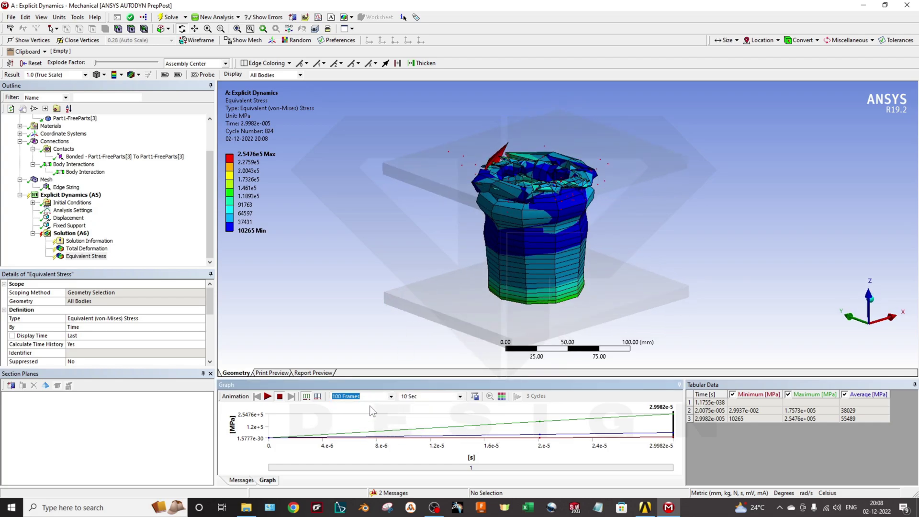
# - Look at the MP4 video export for the stress animation without saving a file, and return to a close view of the can
pyautogui.moveTo(433, 319); pyautogui.dragTo(371, 342, button='middle')
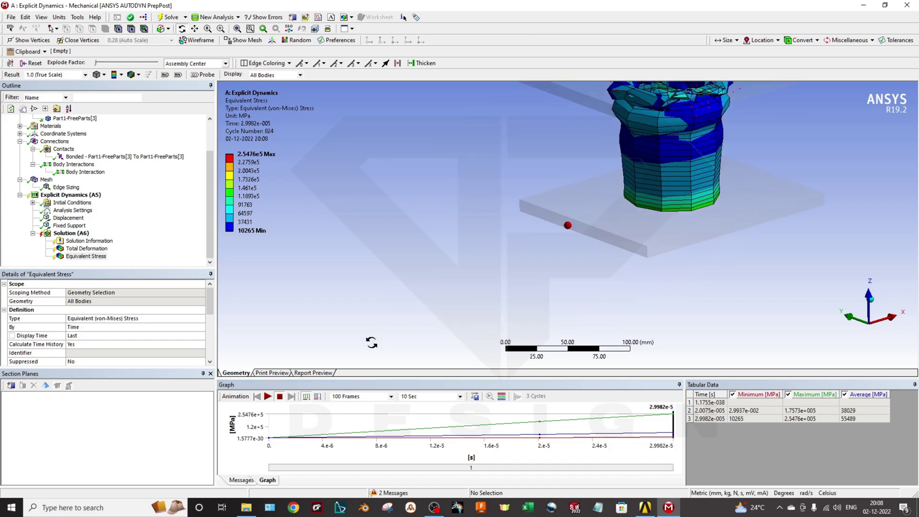
pyautogui.click(488, 398)
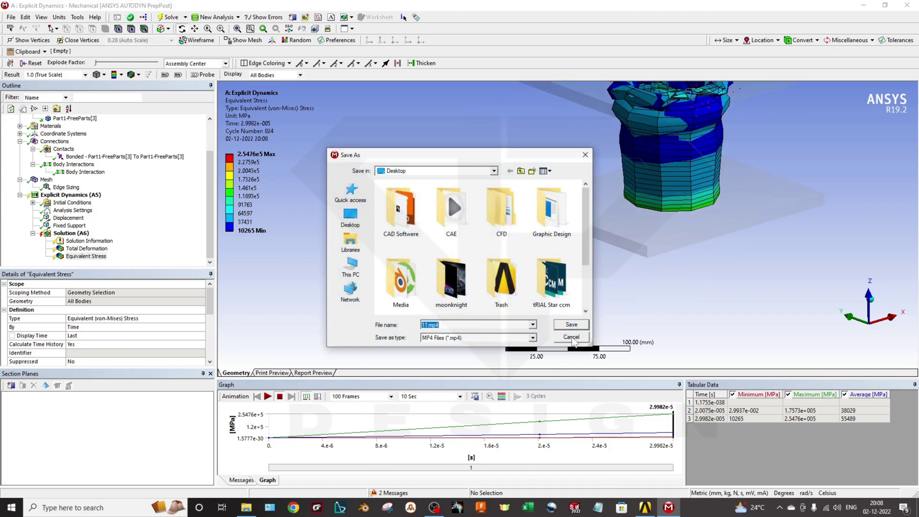
pyautogui.click(571, 337)
pyautogui.scroll(-1, 570, 203)
pyautogui.keyDown('ctrl'); pyautogui.moveTo(602, 187); pyautogui.dragTo(486, 262, button='middle'); pyautogui.keyUp('ctrl')
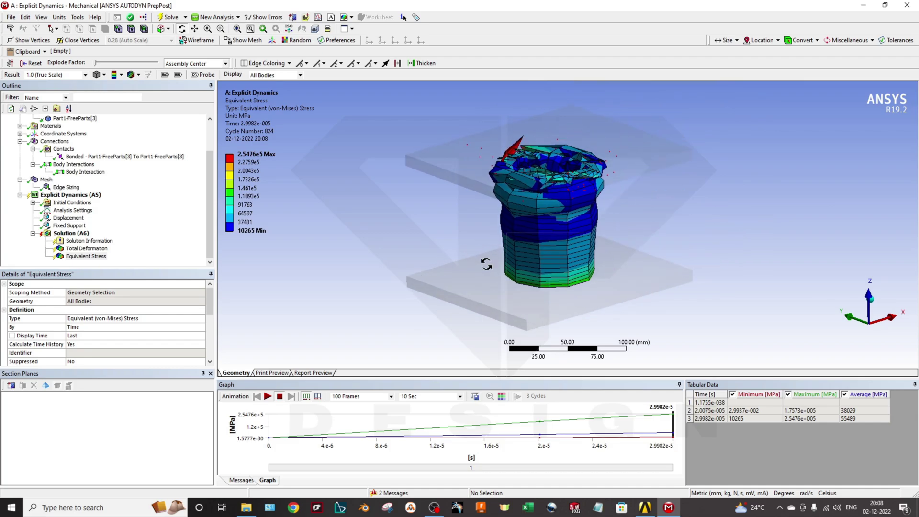
pyautogui.scroll(2, 580, 232)
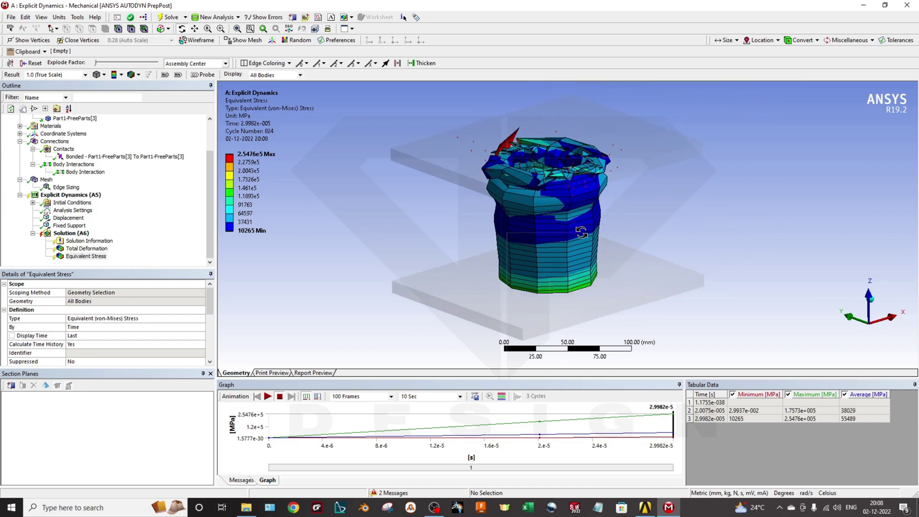
# - Review the loads and supports that can be inserted in the Explicit Dynamics analysis, without adding any
pyautogui.rightClick(82, 196)
pyautogui.moveTo(96, 201)
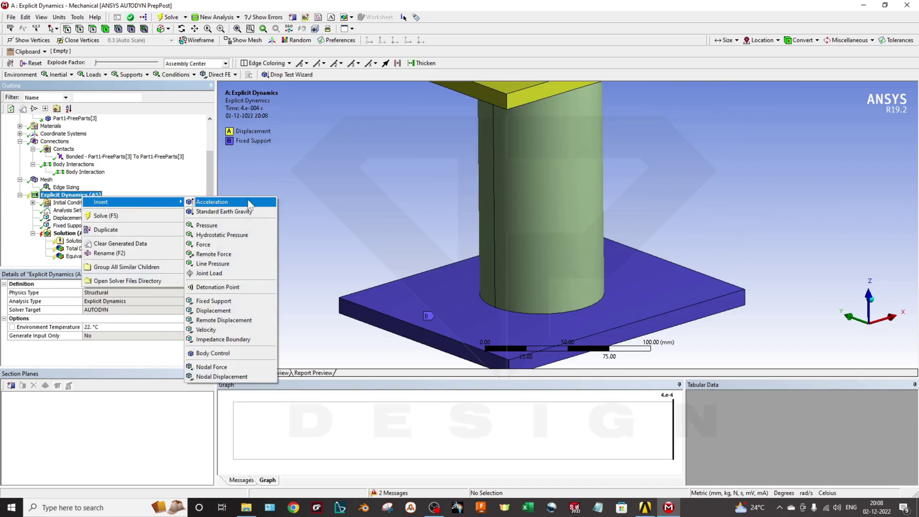
pyautogui.click(352, 216)
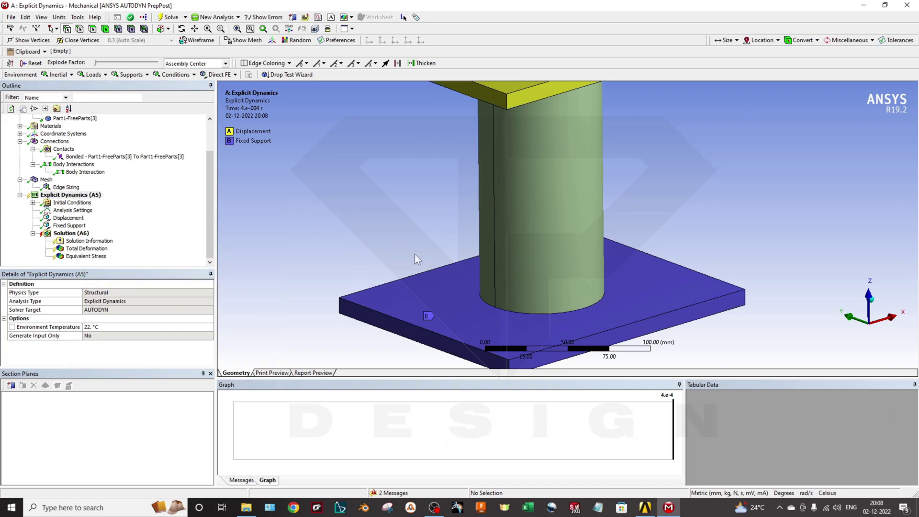
pyautogui.scroll(-3, 428, 223)
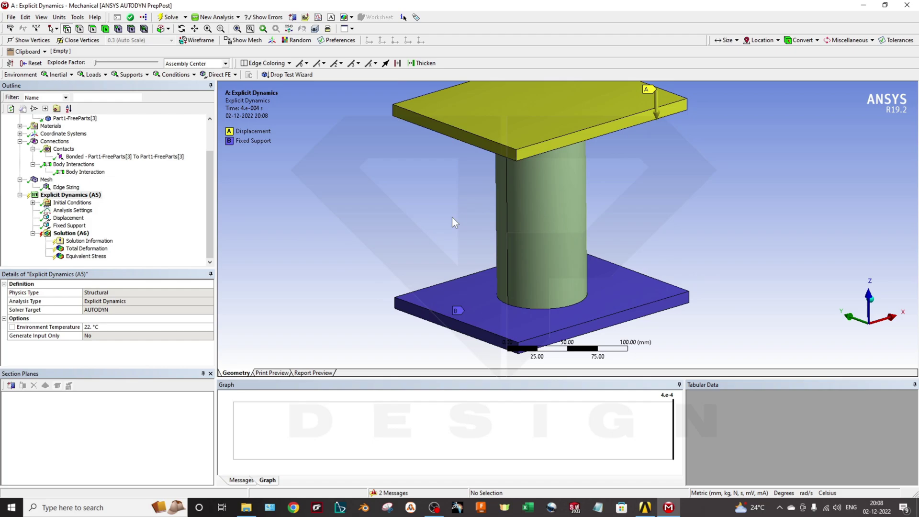